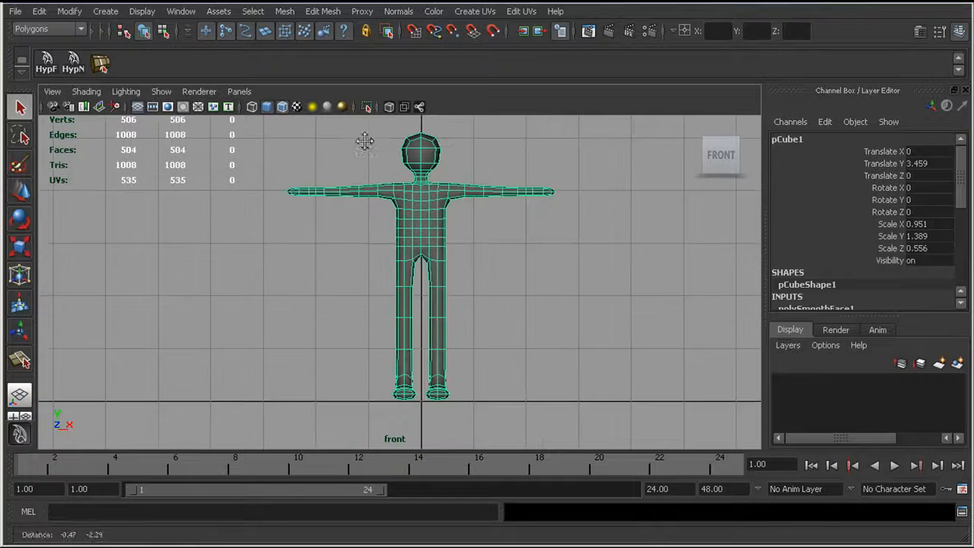
Step: Switch the body mesh to face selection and delete all faces left of the centre line in the front view
middle_click_drag(348, 209, 337, 233, "alt")
scroll(364, 223, "up", 1)
scroll(387, 221, "up", 1)
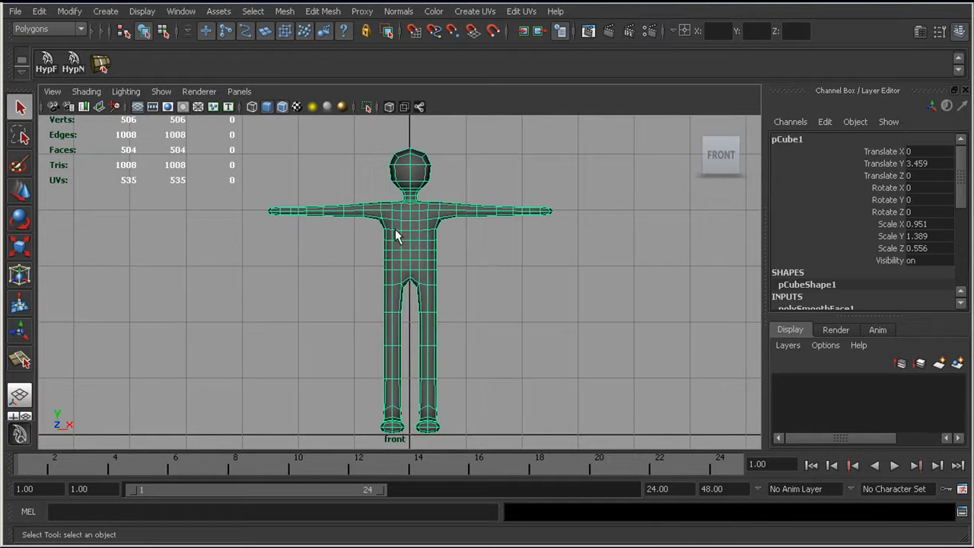
right_click_drag(395, 230, 400, 266)
left_click_drag(231, 130, 410, 460)
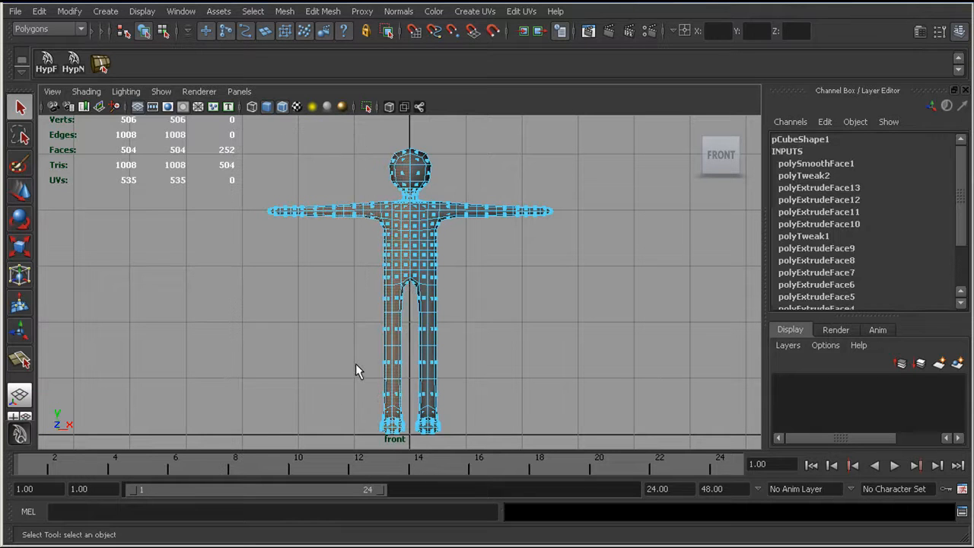
key("Delete")
Step: Duplicate the remaining half body with Duplicate Special, resetting its options and setting the geometry type to Instance
scroll(637, 385, "up", 5)
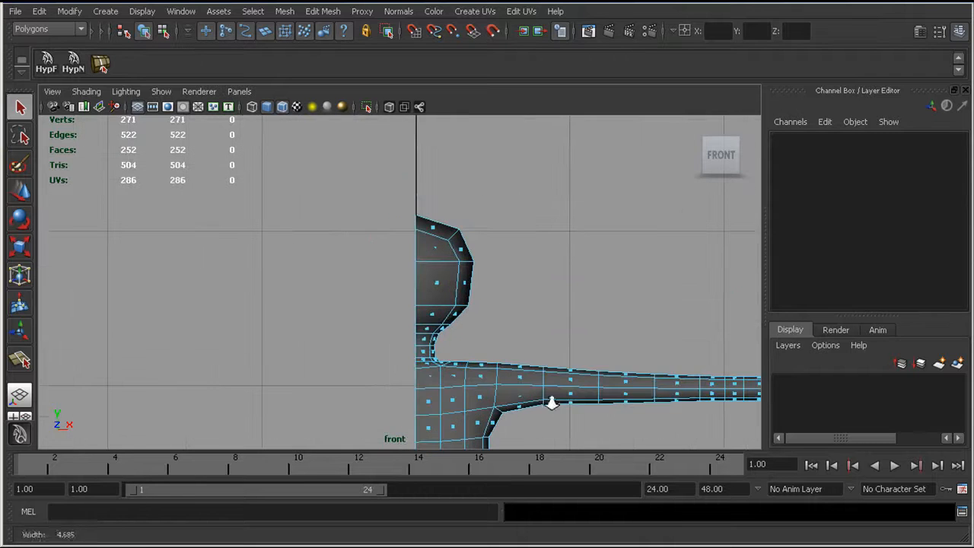
scroll(391, 276, "up", 3)
right_click_drag(447, 283, 436, 365)
scroll(496, 342, "down", 5)
middle_click_drag(454, 308, 435, 229, "alt")
scroll(456, 235, "up", 1)
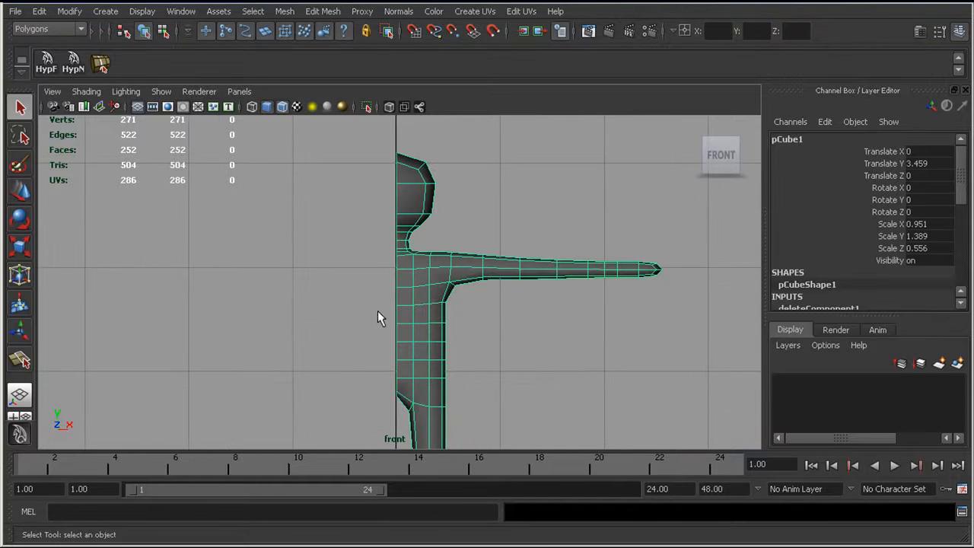
left_click(39, 11)
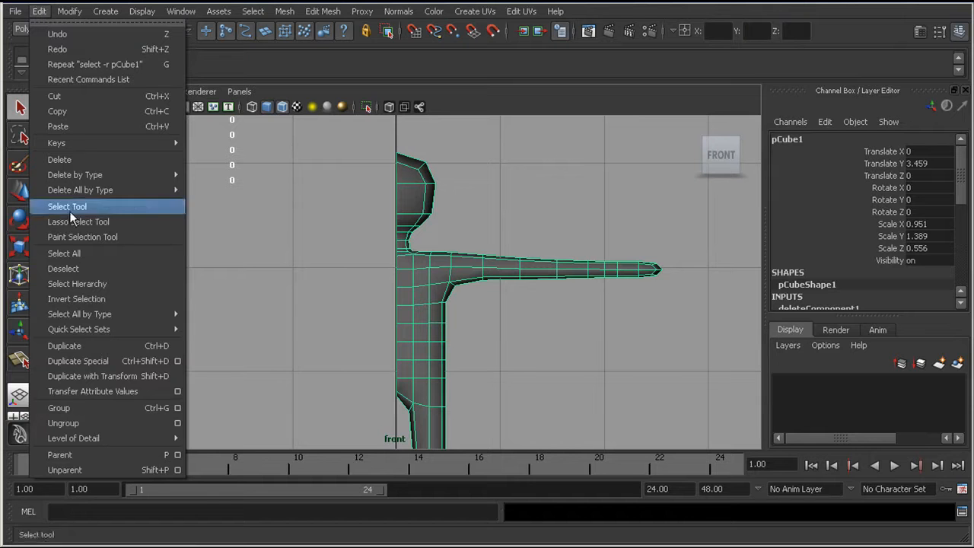
left_click(178, 362)
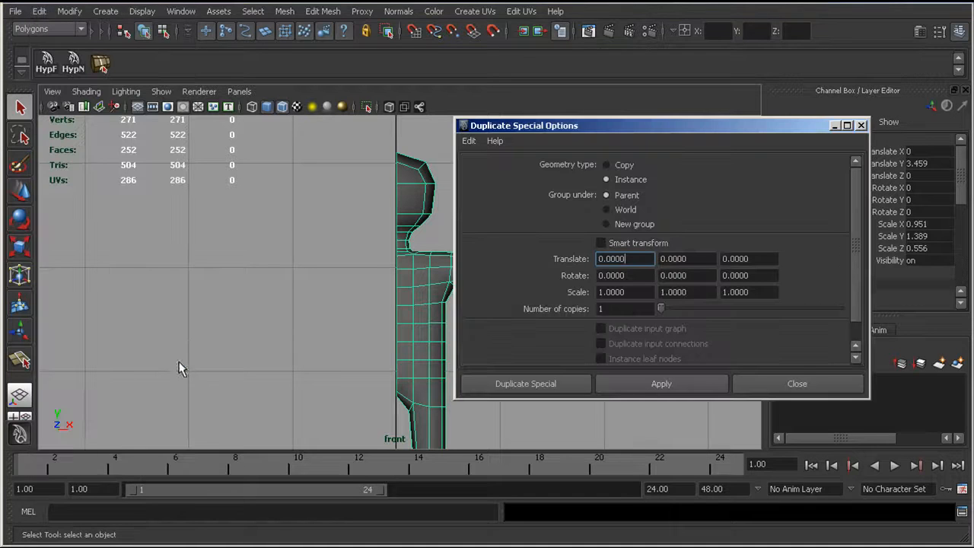
left_click(469, 140)
left_click(491, 169)
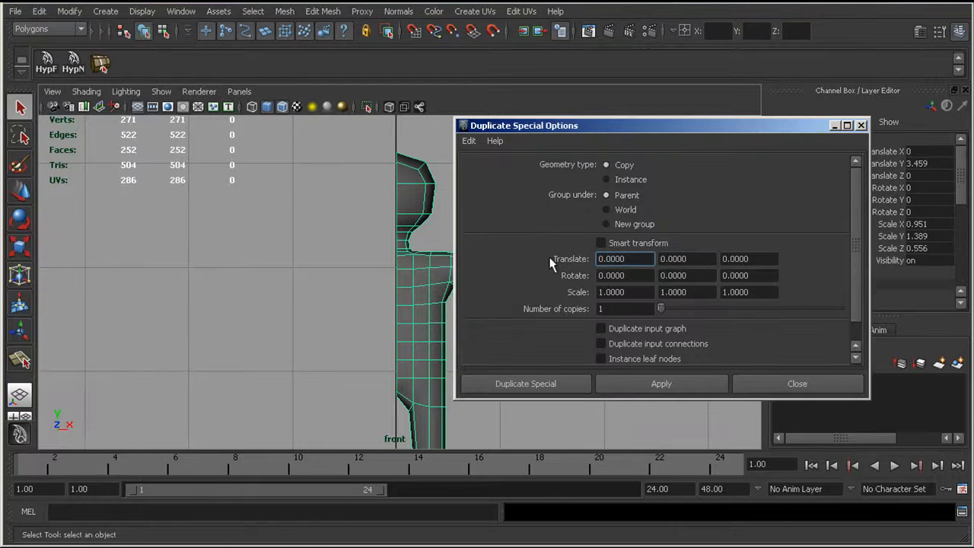
left_click(607, 180)
left_click(525, 385)
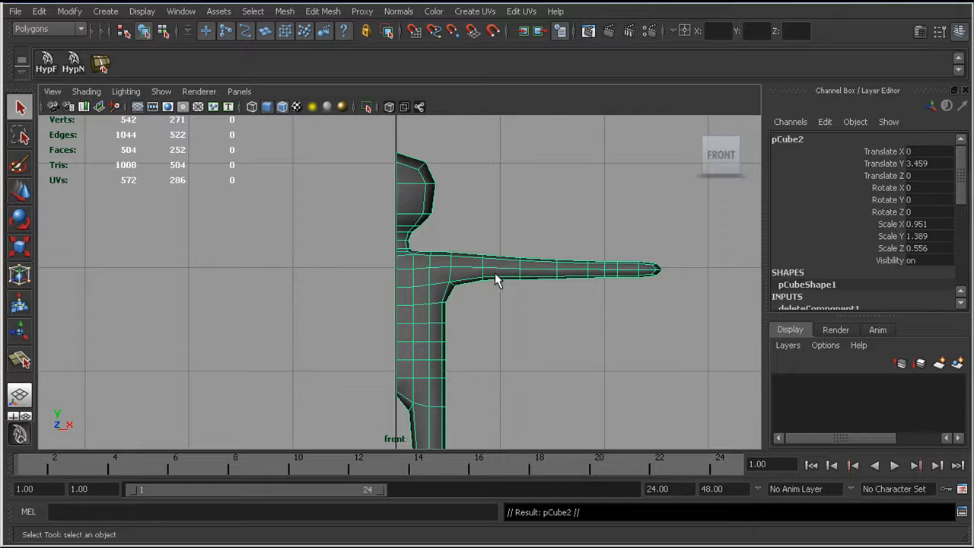
Step: Mirror the instanced half across the centre line by setting its Scale X to -0.951
middle_click_drag(449, 265, 441, 269, "alt")
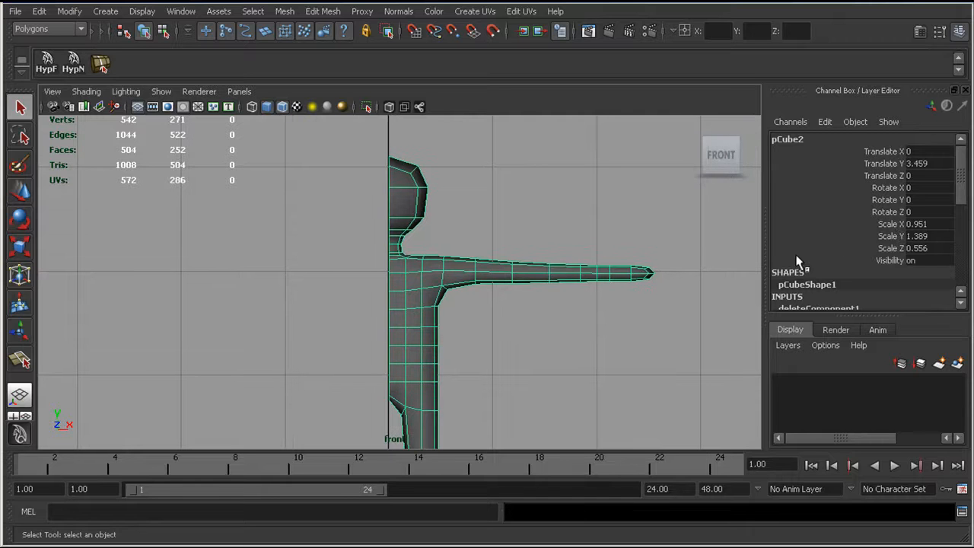
double_click(912, 225)
key("Return")
Step: Examine how the original half and its mirrored instance fit together
right_click_drag(431, 242, 448, 271, "alt")
middle_click_drag(448, 271, 458, 278, "alt")
right_click_drag(458, 278, 482, 282, "alt")
right_click_drag(420, 289, 446, 275, "alt")
middle_click_drag(446, 275, 447, 308, "alt")
right_click_drag(447, 308, 502, 314, "alt")
middle_click_drag(411, 264, 408, 307, "alt")
right_click_drag(408, 307, 425, 272, "alt")
Step: Select the faces of the head and upper neck on the original half and apply Smooth to them
left_click(431, 245)
left_click_drag(478, 166, 402, 328)
scroll(396, 289, "up", 2)
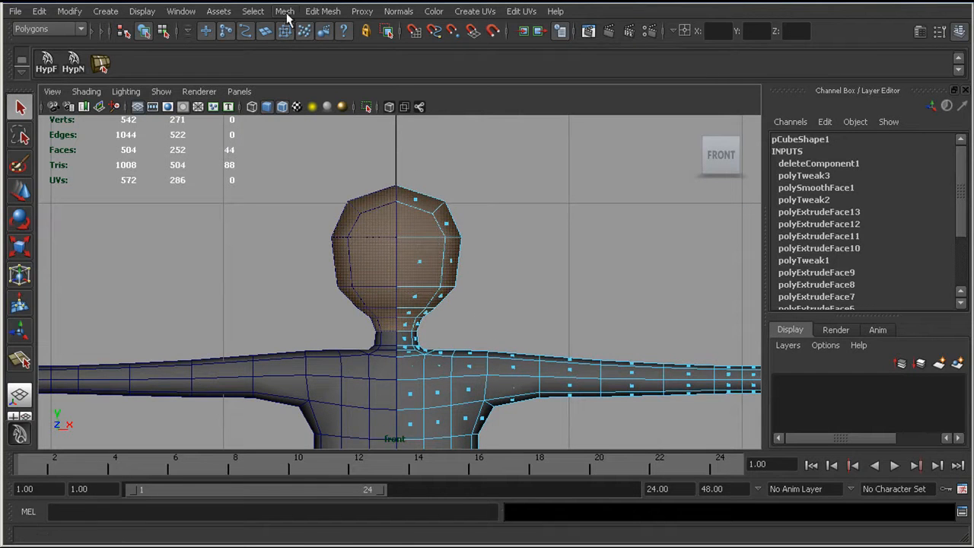
left_click(321, 15)
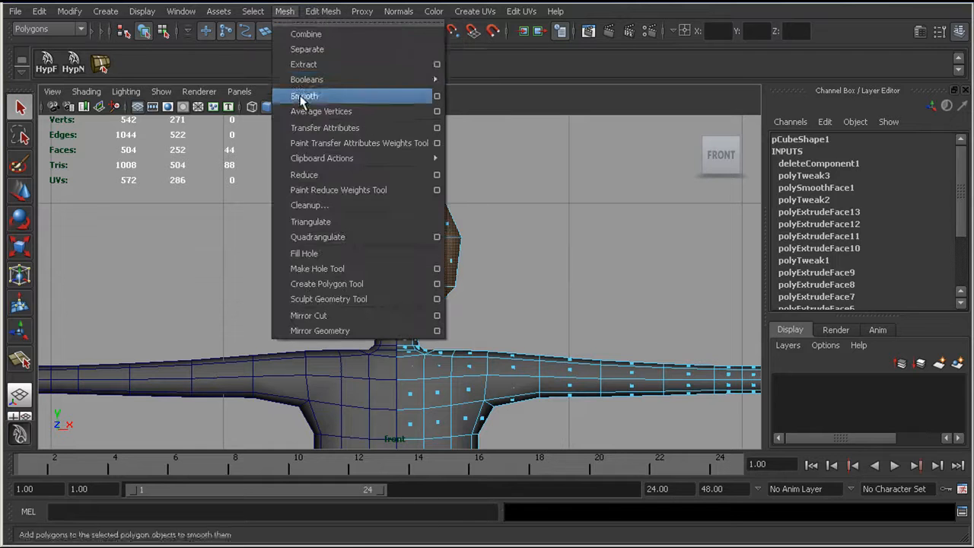
left_click(303, 97)
scroll(467, 228, "up", 4)
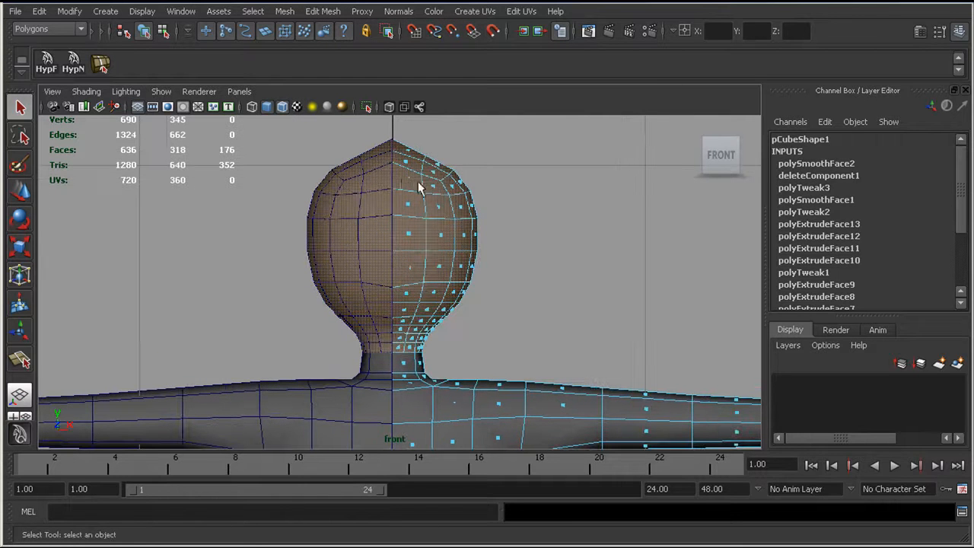
Step: Switch to vertex selection and raise a crown vertex beside the head's peak in the side view
right_click_drag(414, 172, 370, 168)
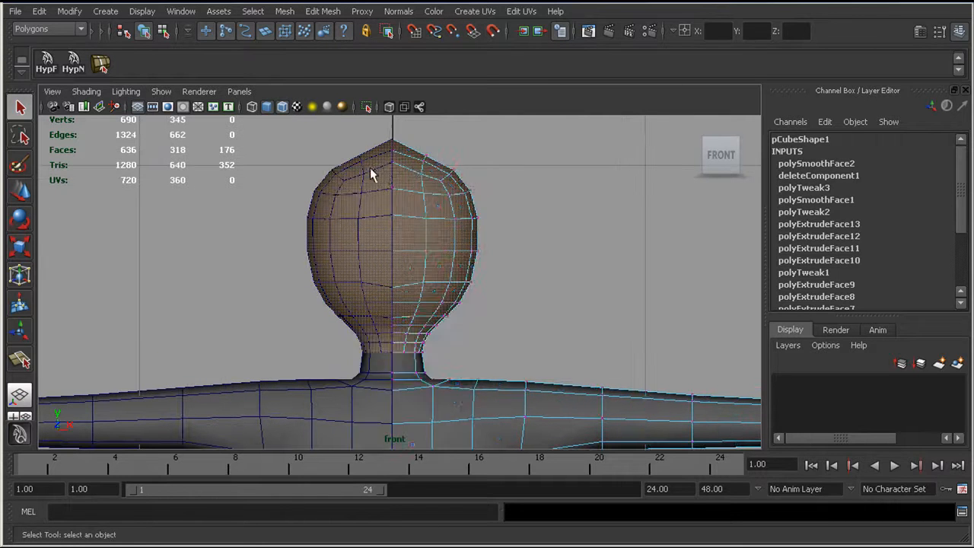
scroll(429, 199, "up", 3)
left_click_drag(414, 178, 542, 228)
key("w")
key("space")
middle_click_drag(532, 222, 550, 373, "alt")
middle_click_drag(460, 264, 456, 326, "alt")
scroll(408, 201, "up", 10)
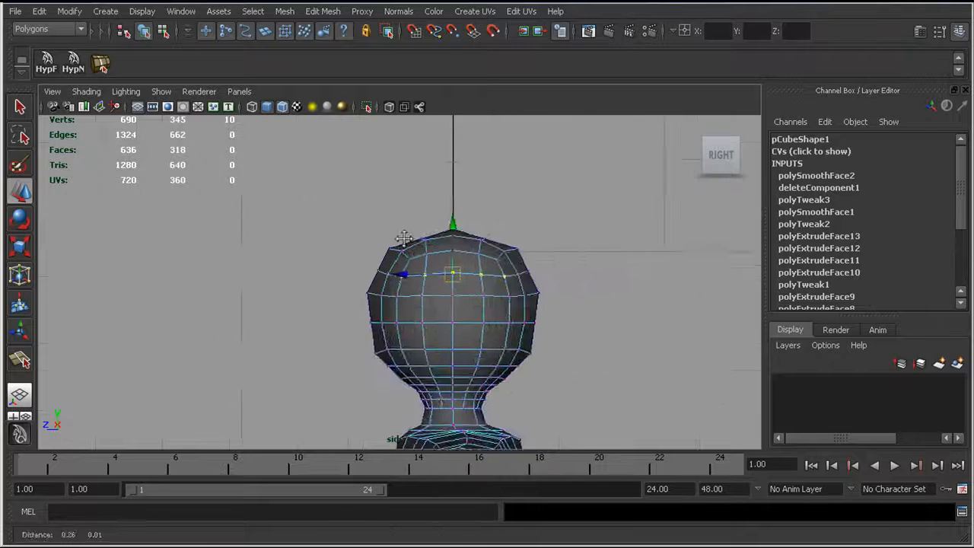
left_click_drag(444, 154, 489, 181)
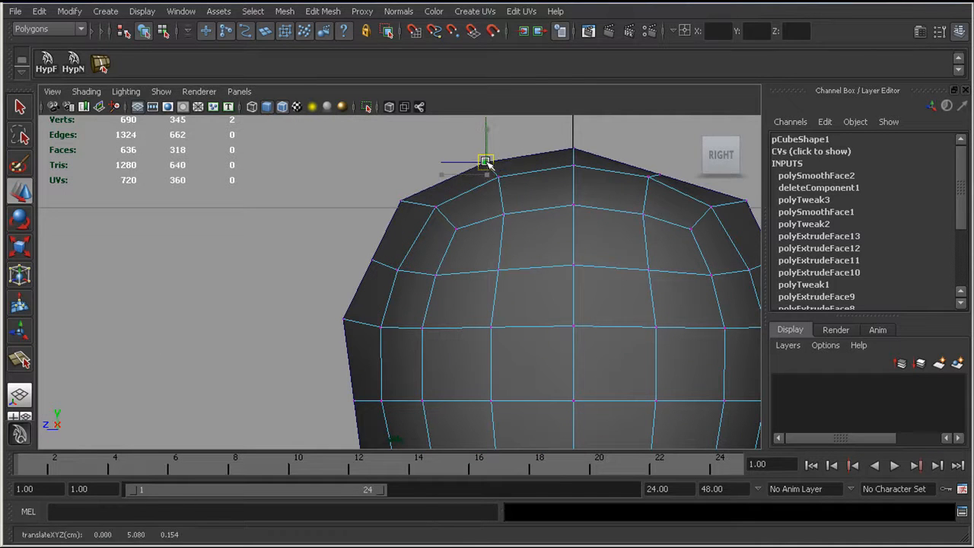
Step: Move further vertices of the crown and upper head in the side view to round the skull's outline
middle_click_drag(659, 167, 583, 160, "alt")
mouse_move(583, 160)
left_mouse_down()
mouse_move(596, 176)
mouse_move(592, 160)
left_mouse_up()
middle_click_drag(648, 236, 604, 211, "alt")
left_click_drag(636, 221, 670, 234)
right_click_drag(671, 233, 513, 235, "alt")
right_click_drag(677, 254, 733, 261, "alt")
left_click_drag(332, 266, 348, 329)
Step: Adjust the vertices around the brow and middle of the face in the front view
key("space")
middle_click_drag(358, 308, 369, 295, "alt")
mouse_move(417, 288)
right_mouse_down("alt")
mouse_move(334, 271)
mouse_move(427, 289)
right_mouse_up("alt")
middle_click_drag(365, 271, 372, 285, "alt")
right_click_drag(359, 264, 469, 291, "alt")
middle_click_drag(347, 283, 341, 259, "alt")
right_click_drag(342, 259, 397, 258, "alt")
middle_click_drag(397, 258, 409, 288, "alt")
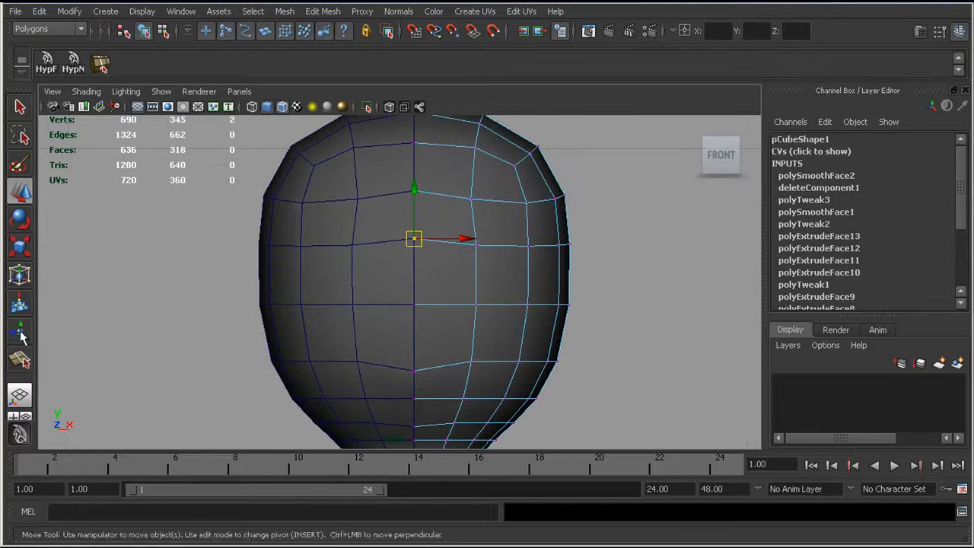
left_click(424, 348)
right_click_drag(433, 330, 426, 359)
Step: Split the face polygons from the centre line under the nose, up the nose's side and over the eye
left_click(19, 360)
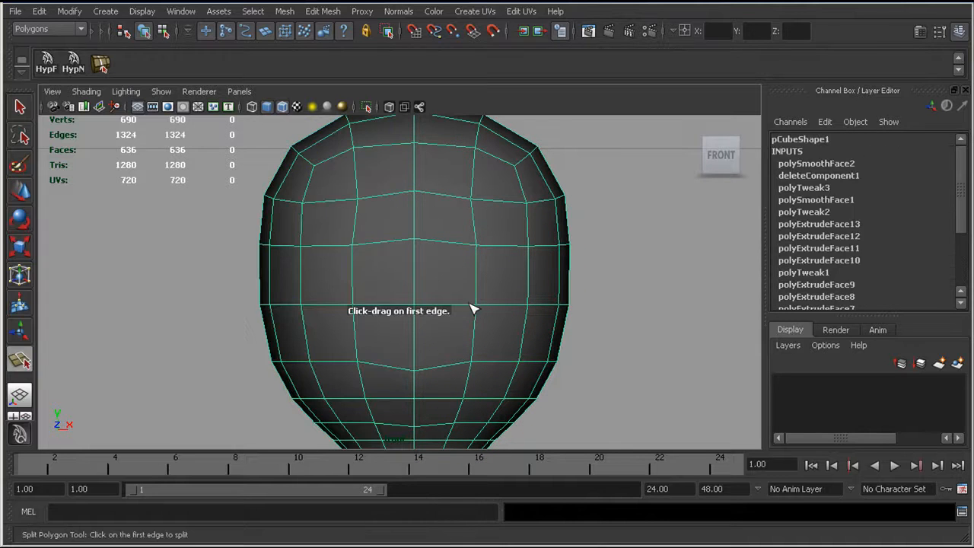
left_click(318, 10)
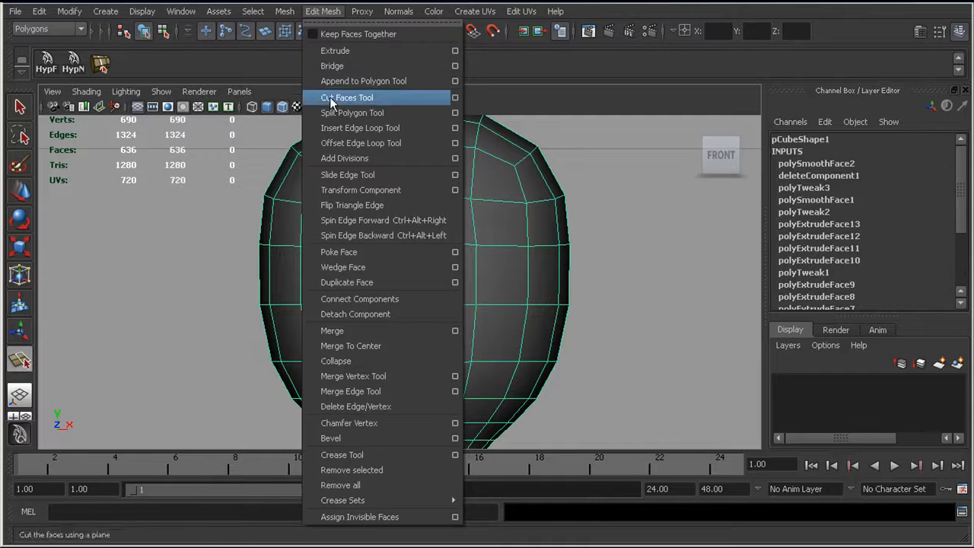
left_click(339, 12)
left_click(415, 336)
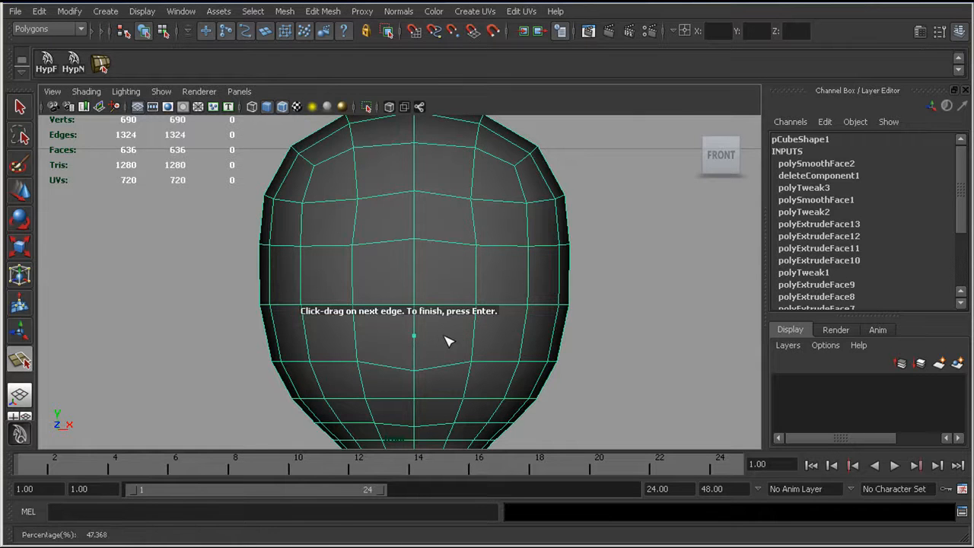
left_click(450, 333)
left_click(455, 303)
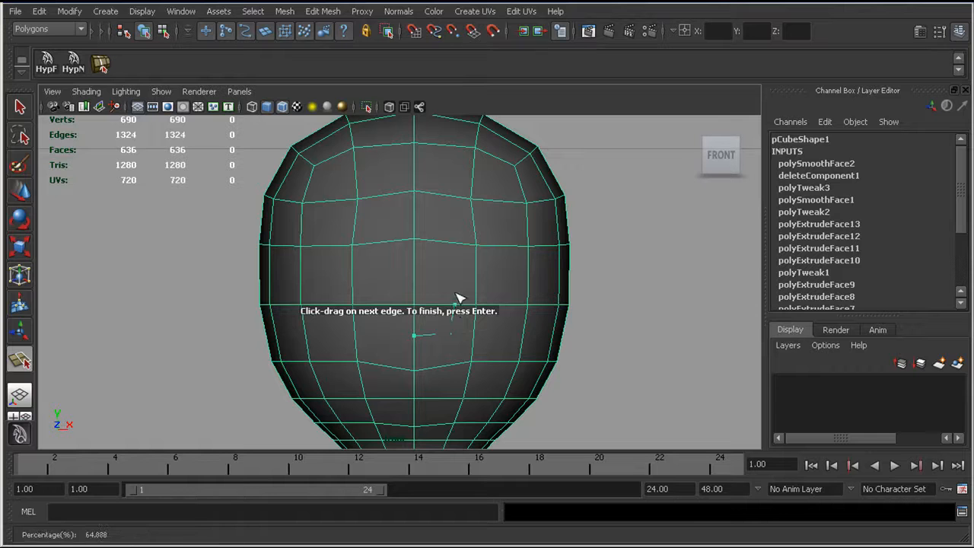
left_click(448, 243)
left_click(473, 222)
left_click(547, 248)
key("Return")
Step: Review the Split Polygon Tool settings and split the cheek faces from the nose's lower corner diagonally to the mouth corner
left_click(20, 362)
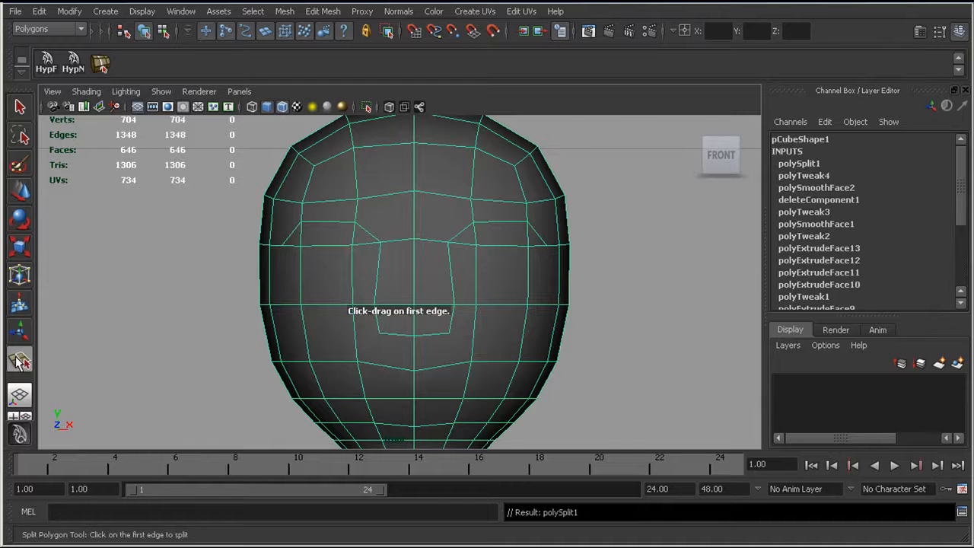
double_click(20, 362)
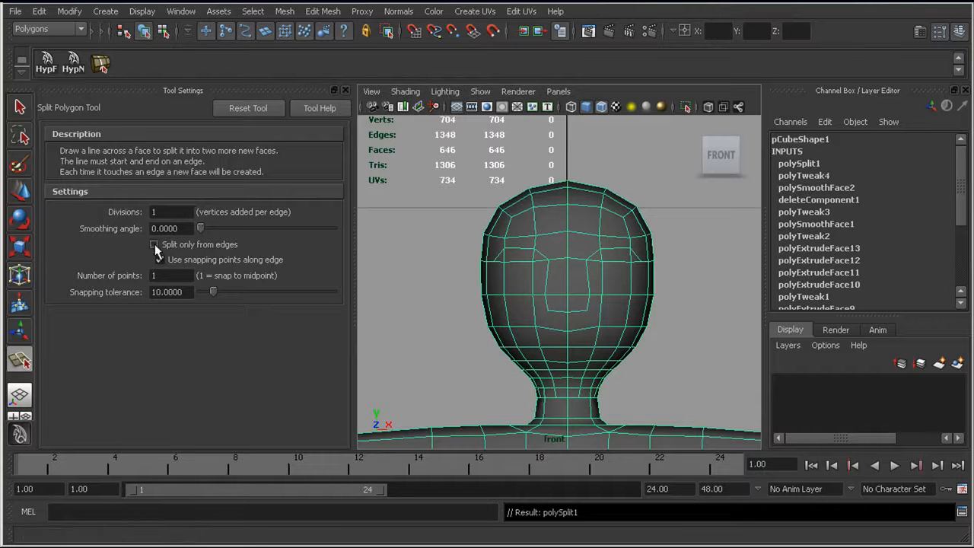
left_click(344, 90)
right_click_drag(278, 303, 320, 297, "alt")
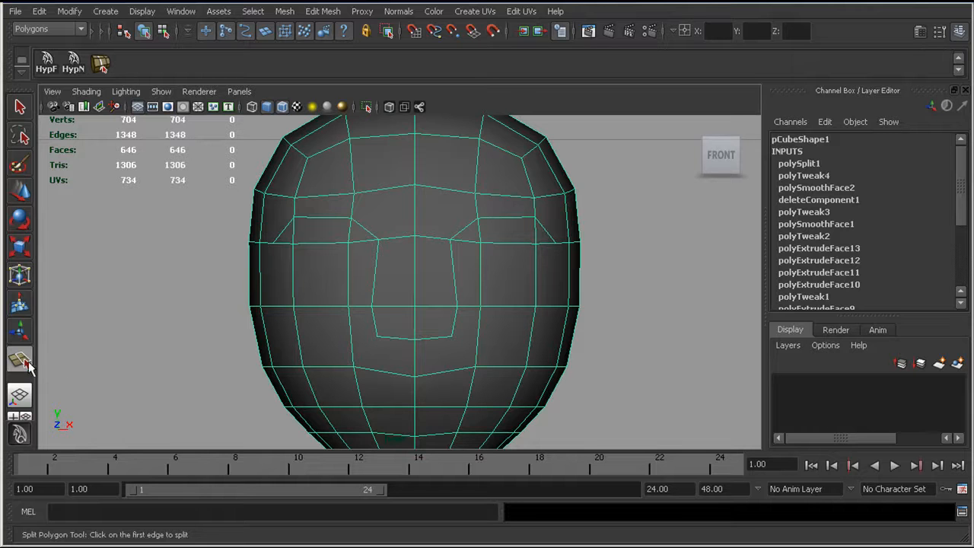
left_click(378, 337)
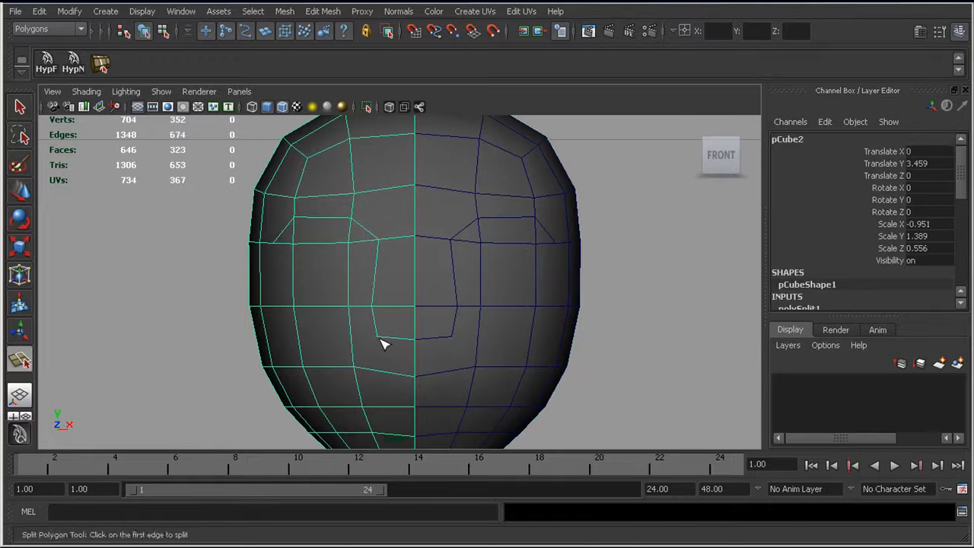
left_click(332, 368)
middle_click_drag(324, 384, 327, 314, "alt")
right_click_drag(327, 314, 397, 330, "alt")
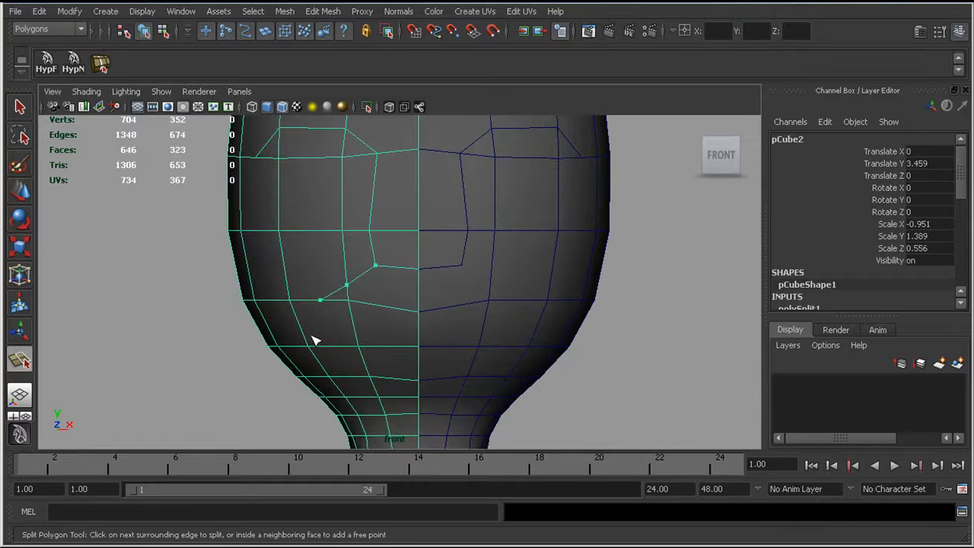
key("w")
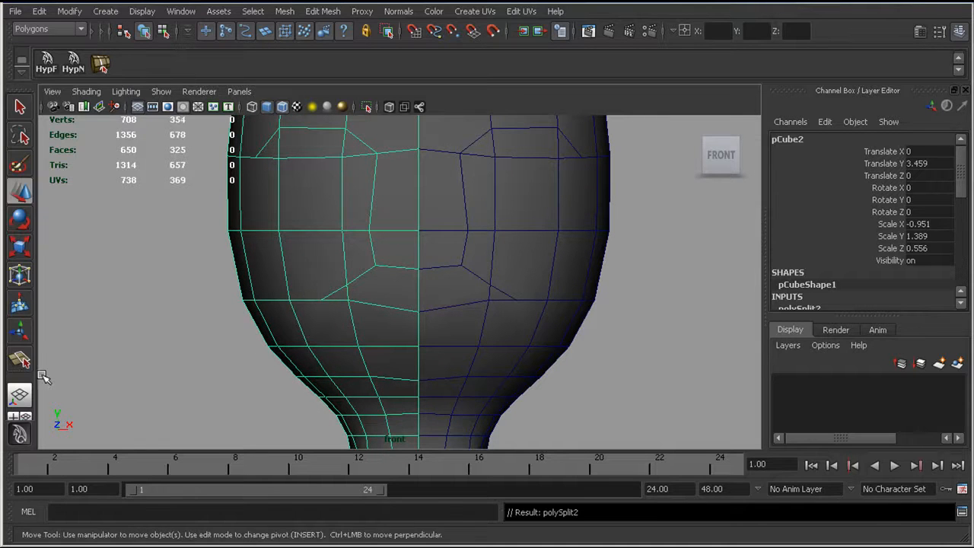
Step: Split the faces below the mouth line from the mouth corner to the centre line, forming a curved lower lip edge
left_click(21, 364)
left_click(318, 302)
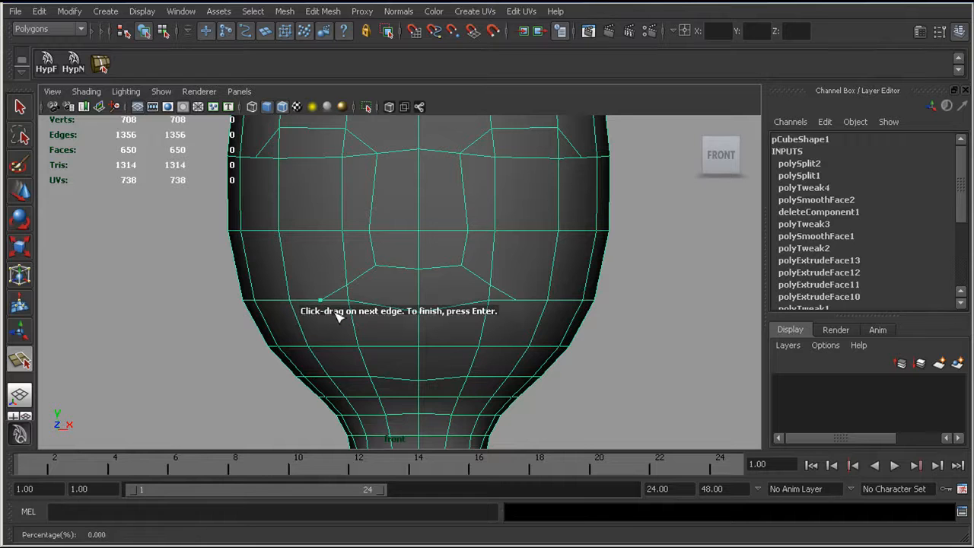
left_click(393, 337)
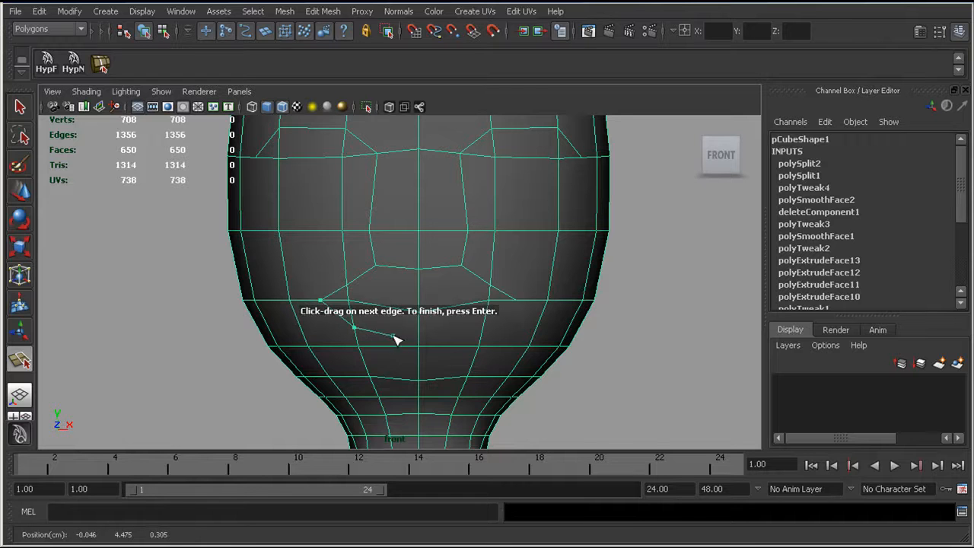
left_click(418, 336)
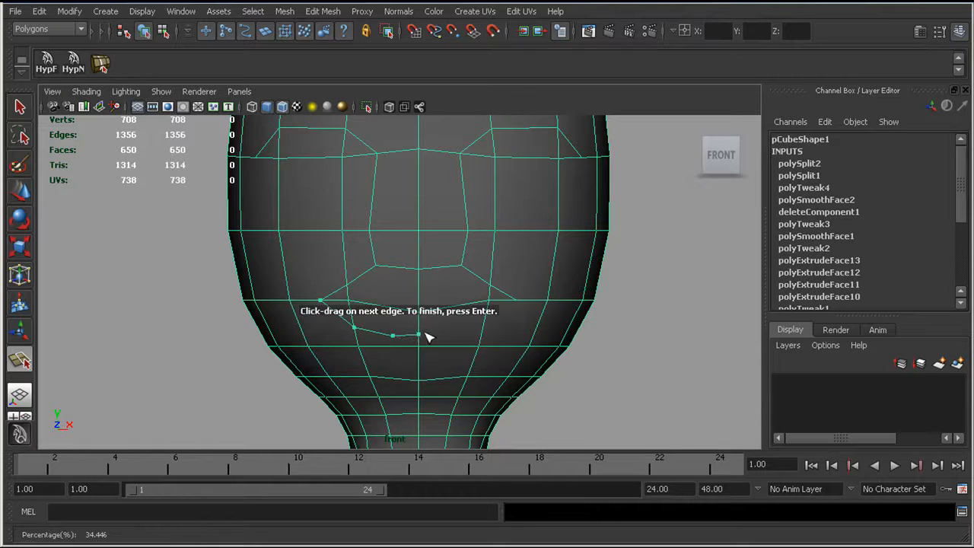
key("BackSpace")
left_click(419, 338)
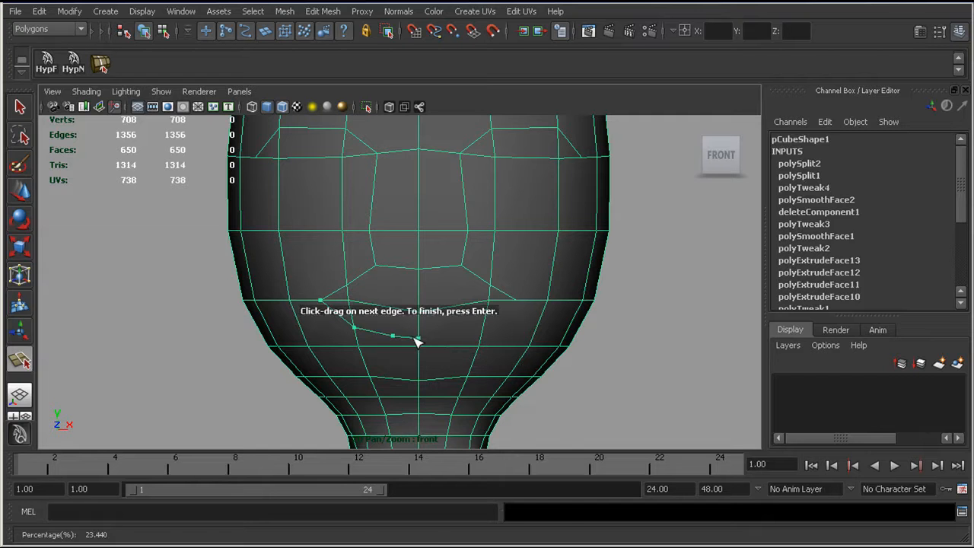
key("Return")
scroll(337, 300, "up", 2)
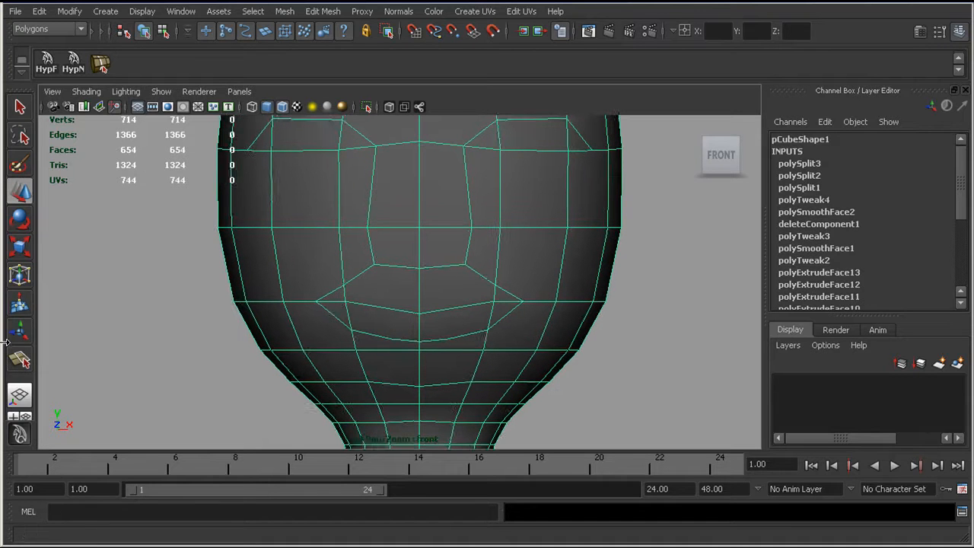
Step: Split the faces above the mouth line from the mouth corner to the centre line, forming the arched upper lip edge
left_click(23, 362)
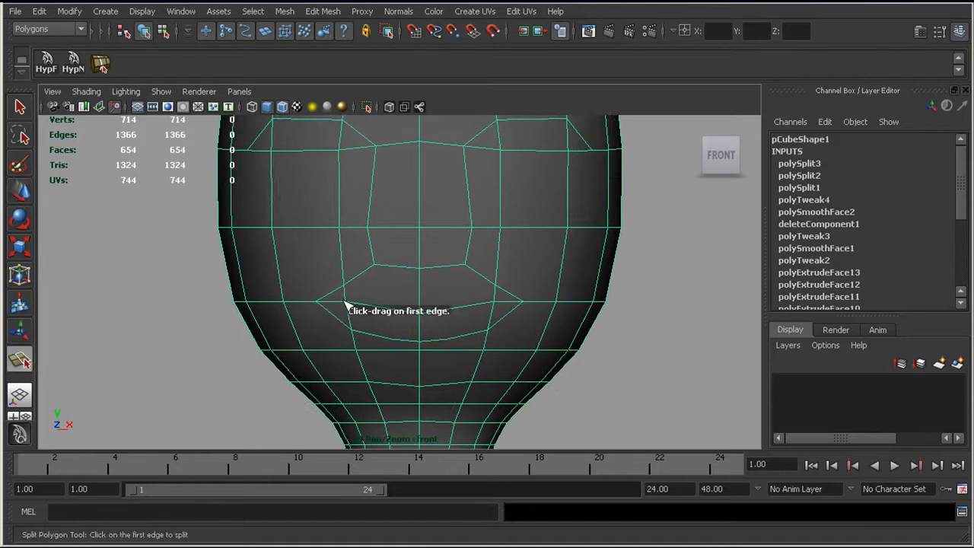
mouse_move(335, 305)
left_mouse_down()
mouse_move(278, 307)
mouse_move(347, 296)
left_mouse_up()
left_click(379, 289)
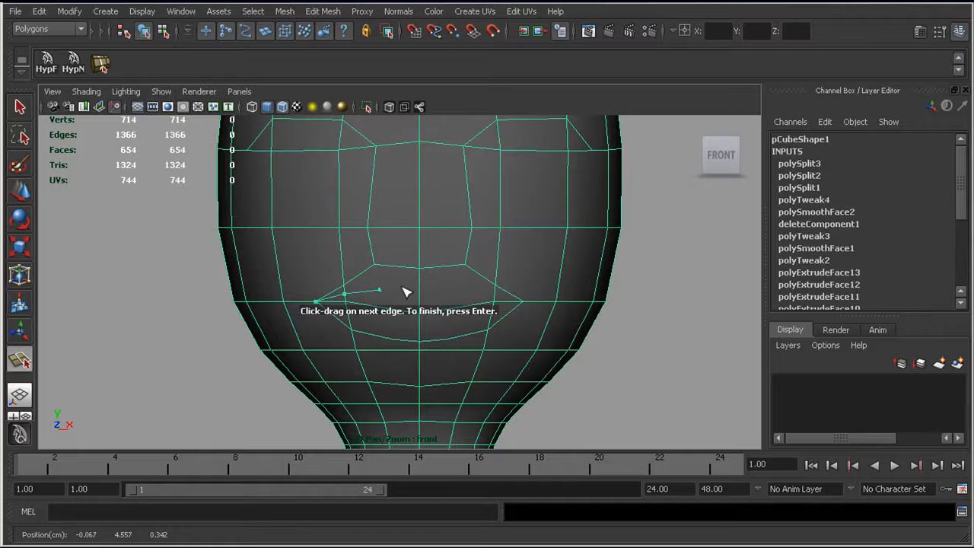
left_click(420, 297)
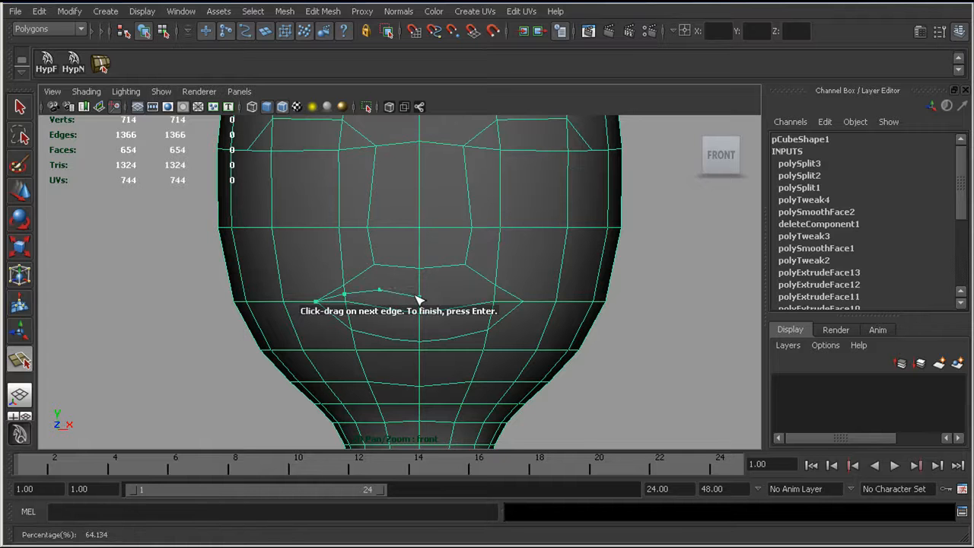
key("w")
scroll(370, 285, "up", 4)
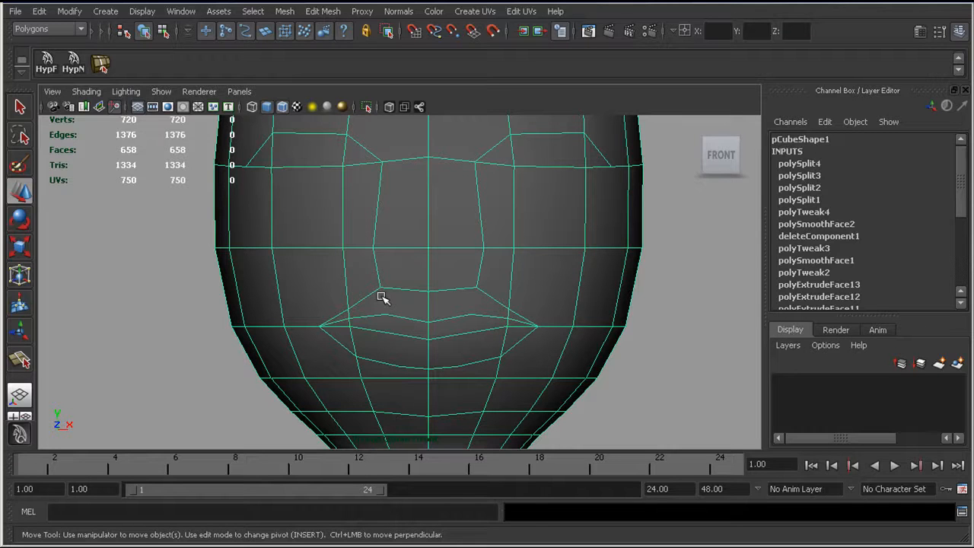
scroll(357, 289, "up", 2)
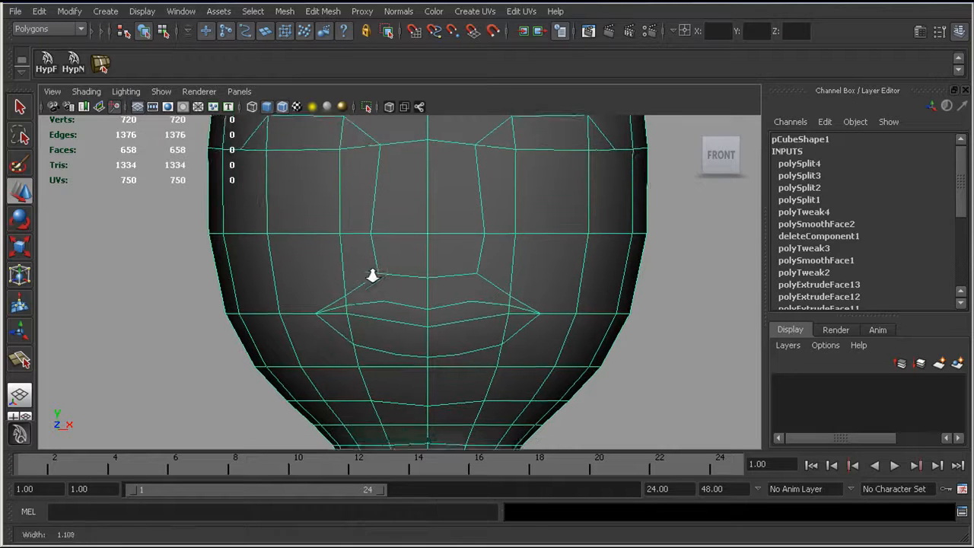
Step: Split the face between the upper lip edge and the nose's lower corner, halfway between the centre line and mouth corner
left_click(20, 359)
left_click(381, 302)
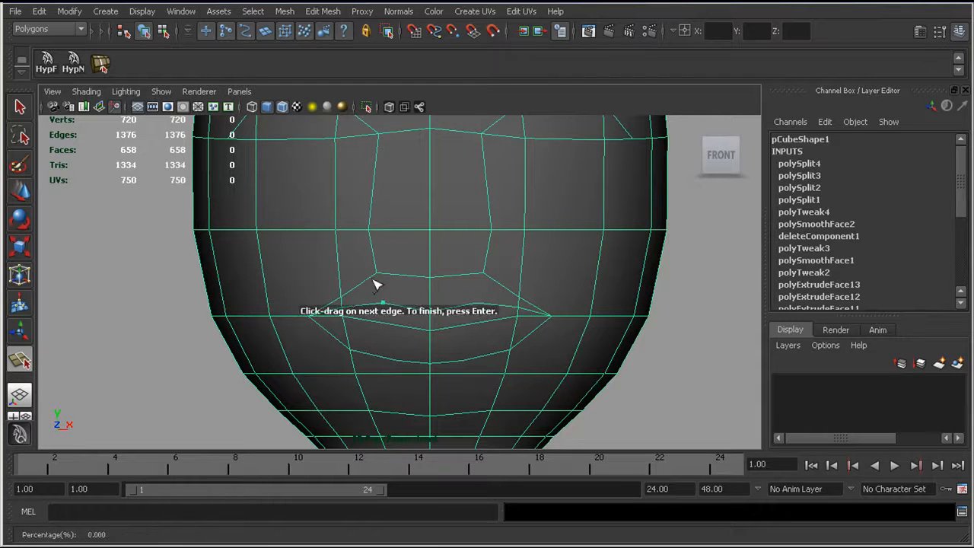
key("Return")
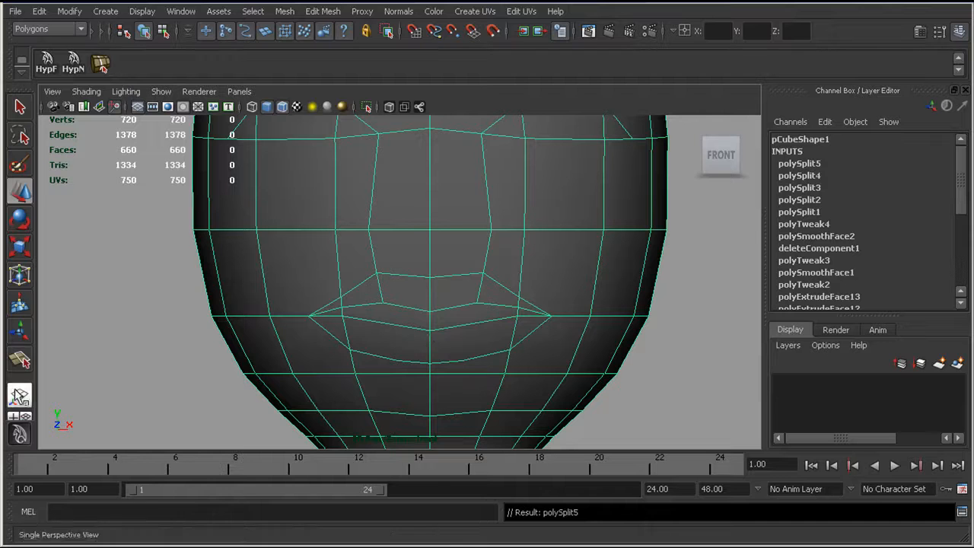
Step: Continue that split from the upper lip edge down through the mouth line and lower lip to the chin row
left_click(382, 303)
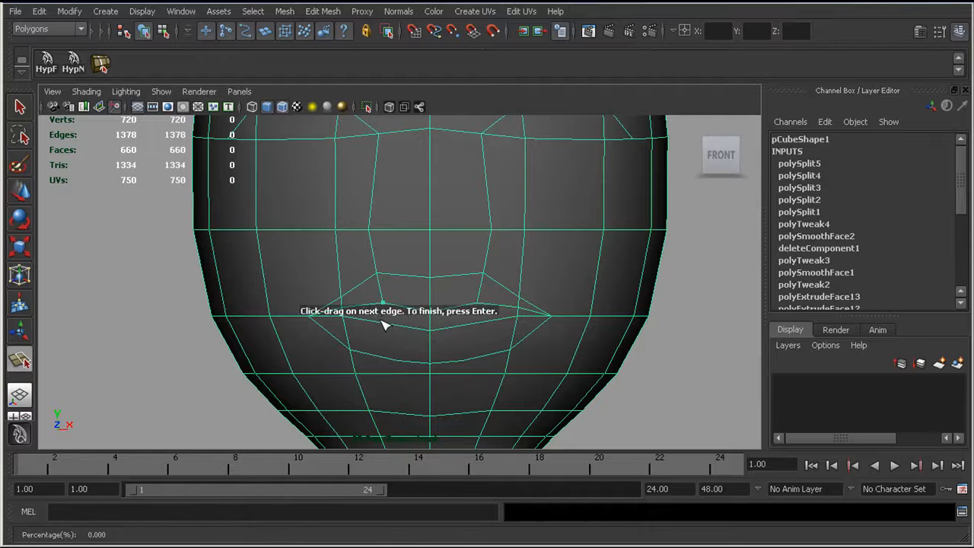
left_click(391, 360)
left_click(398, 415)
key("Return")
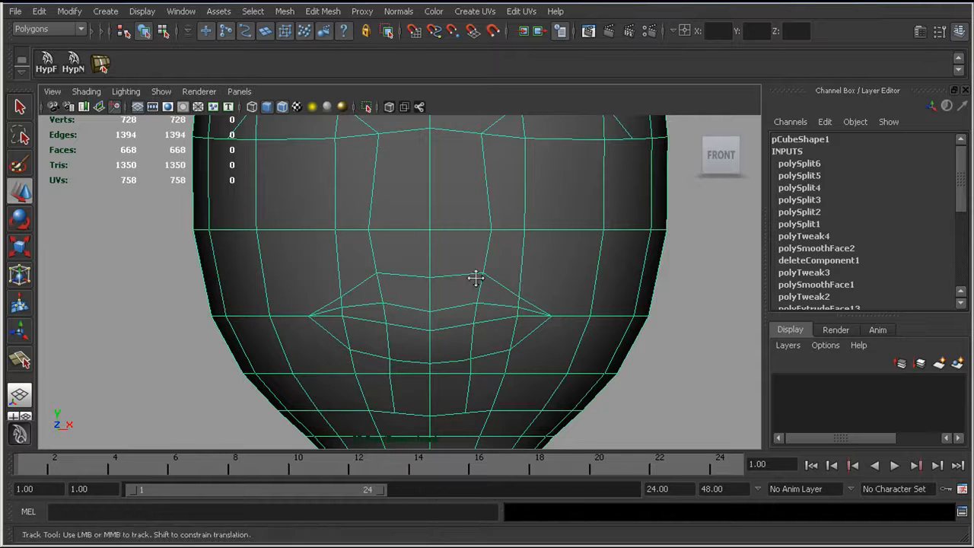
Step: Narrow the nose by moving its bridge and side vertices and the inner lower eye vertex toward the centre line
scroll(475, 279, "down", 3)
scroll(446, 294, "up", 2)
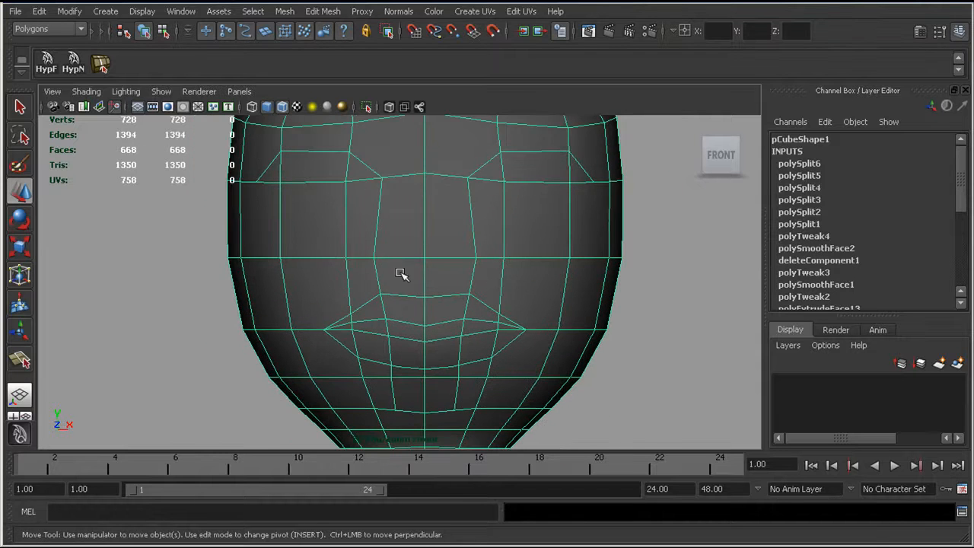
right_click_drag(470, 177, 442, 182)
left_click(467, 178)
left_click_drag(535, 183, 513, 182)
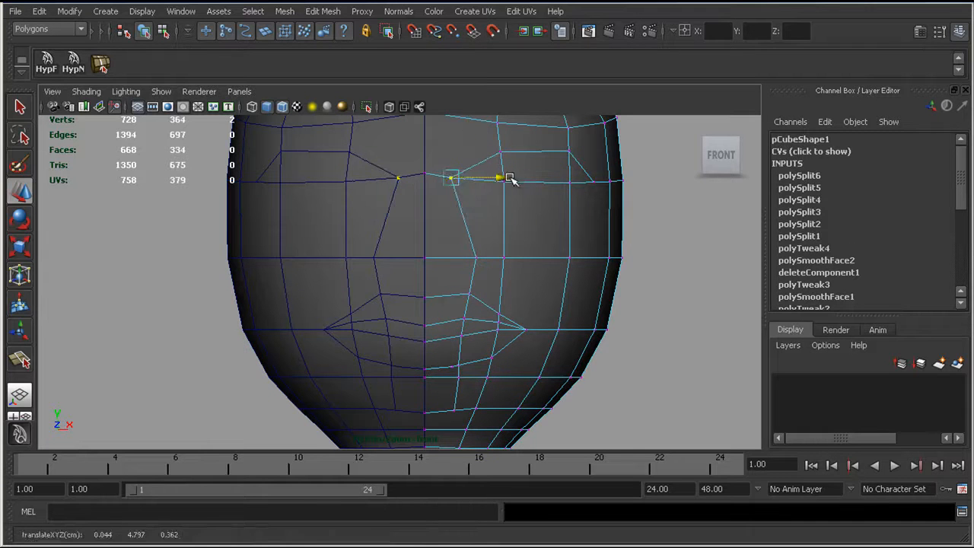
left_click(476, 258)
left_click_drag(523, 257, 508, 257)
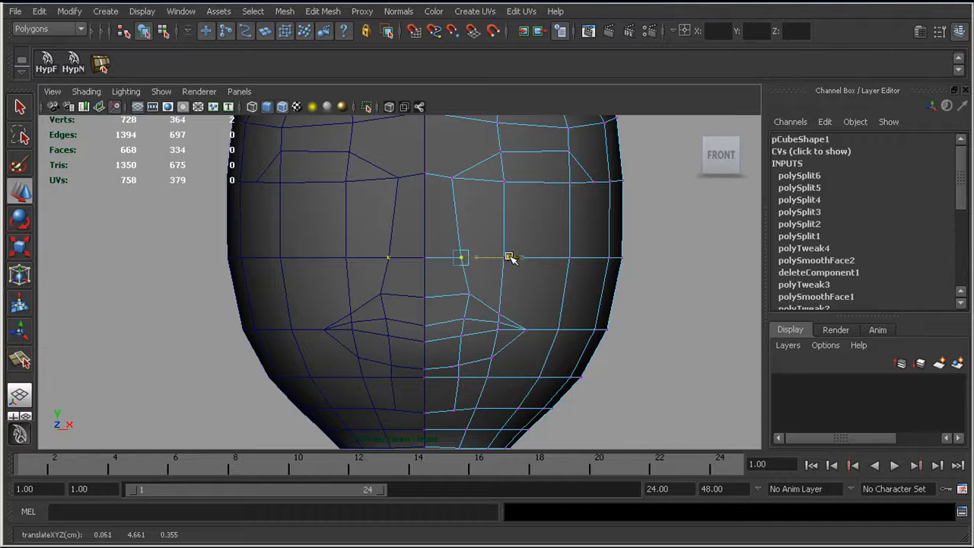
left_click(504, 180)
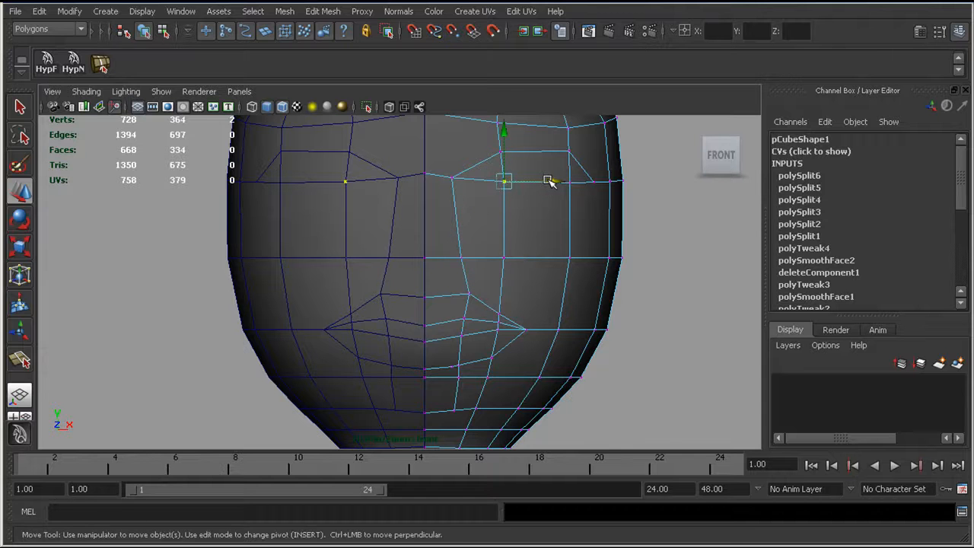
left_click_drag(548, 181, 537, 180)
Step: In the side view, pull the nose tip vertices forward so the nose projects from the face
key("space")
left_click_drag(436, 239, 498, 242)
scroll(327, 282, "up", 6)
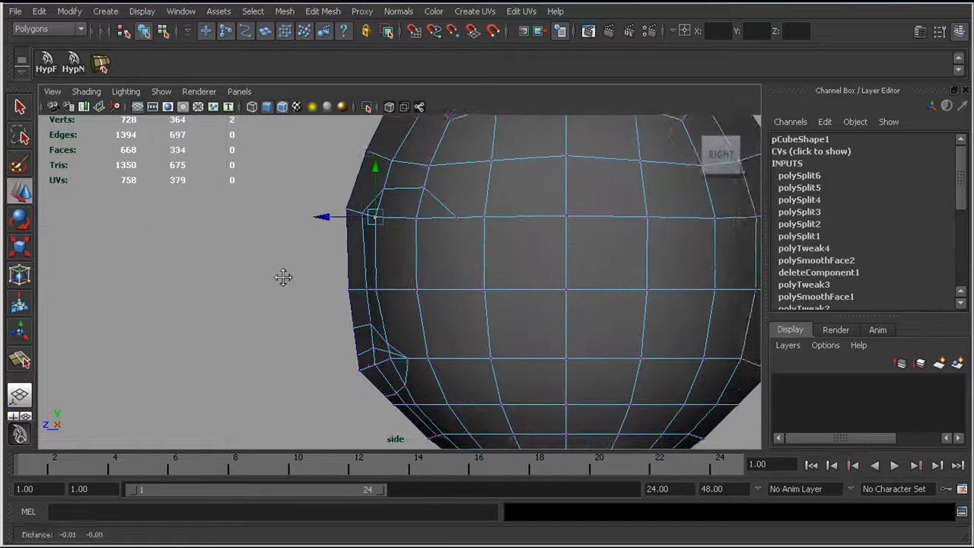
left_click_drag(328, 281, 386, 298)
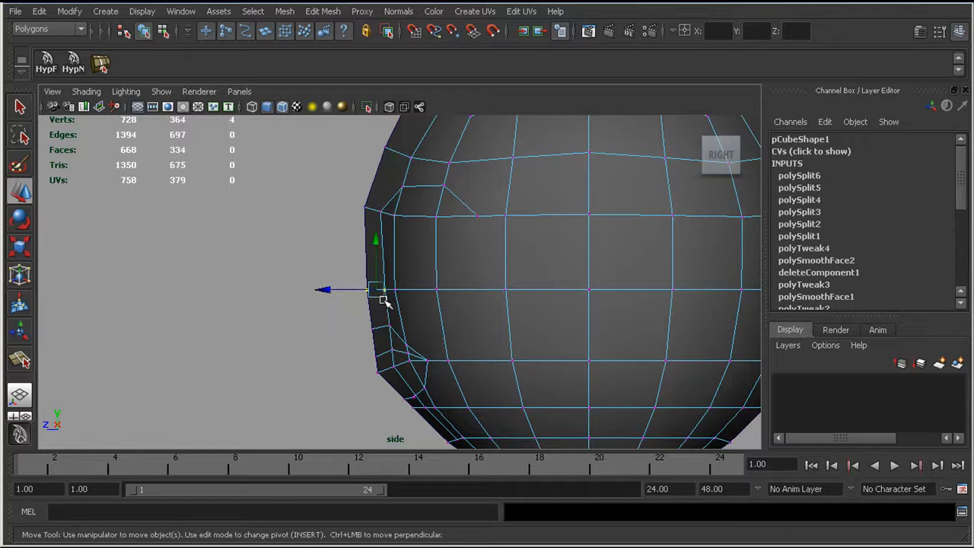
left_click_drag(324, 290, 283, 288)
Step: Reposition the eye and nose-base vertices in the side profile to recess the eye area and define the nose's underside
left_click_drag(333, 320, 378, 315)
mouse_move(403, 207)
left_mouse_down()
mouse_move(335, 230)
mouse_move(359, 217)
mouse_move(408, 216)
left_mouse_up()
left_click(433, 217)
left_click(451, 166)
middle_click_drag(349, 310, 365, 235, "alt")
right_click_drag(365, 235, 428, 260, "alt")
middle_click_drag(428, 261, 415, 346, "alt")
middle_click_drag(413, 302, 404, 342, "alt")
right_click_drag(404, 342, 396, 336, "alt")
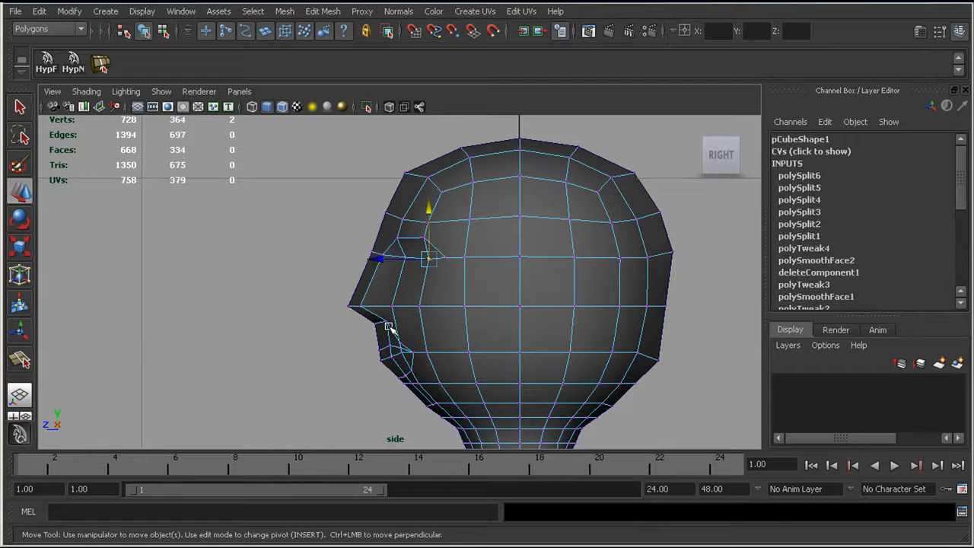
Step: Turn on the smooth mesh preview and adjust the vertices around the brow and beside the upper lip in profile
key("3")
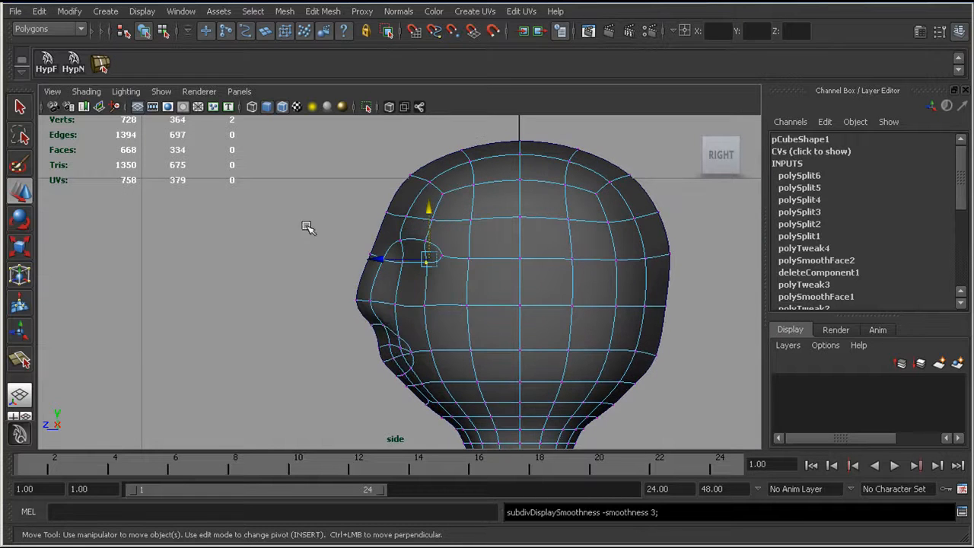
scroll(305, 229, "up", 5)
left_click(355, 235)
left_click_drag(358, 239, 362, 240)
left_click_drag(313, 299, 420, 356)
left_click(396, 368)
middle_click_drag(364, 210, 343, 247, "alt")
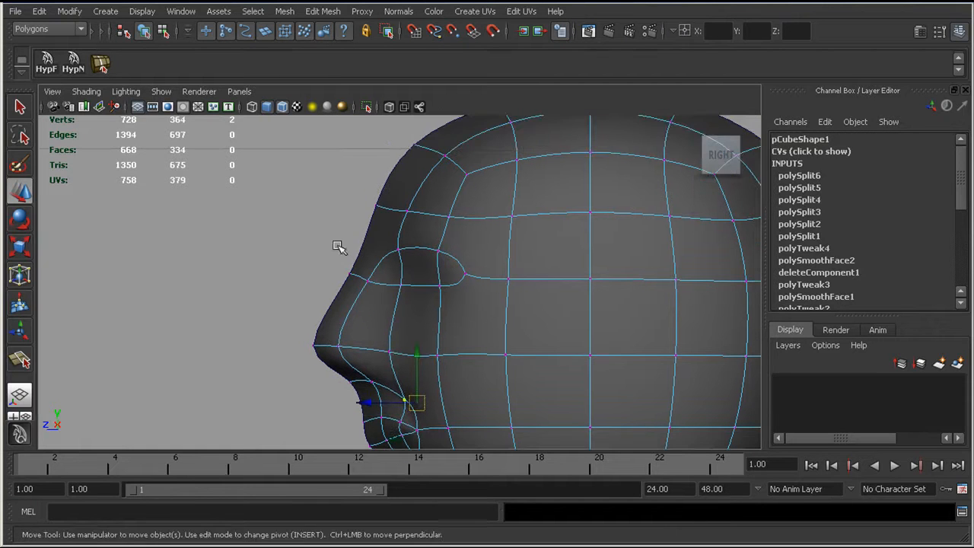
Step: Shift the nose bridge and lower eye vertices backward in the side profile, undoing the mistaken change
left_click_drag(354, 276, 358, 279)
mouse_move(356, 271)
left_mouse_down()
mouse_move(400, 288)
mouse_move(374, 278)
left_mouse_up()
key("F8")
key("ctrl+z")
left_click_drag(423, 278, 450, 280)
Step: Shape the lips in profile by pushing the mouth line inward, bringing the lips forward and adjusting vertices near the mouth corner
middle_click_drag(413, 315, 428, 159, "alt")
scroll(394, 294, "up", 2)
scroll(432, 296, "up", 1)
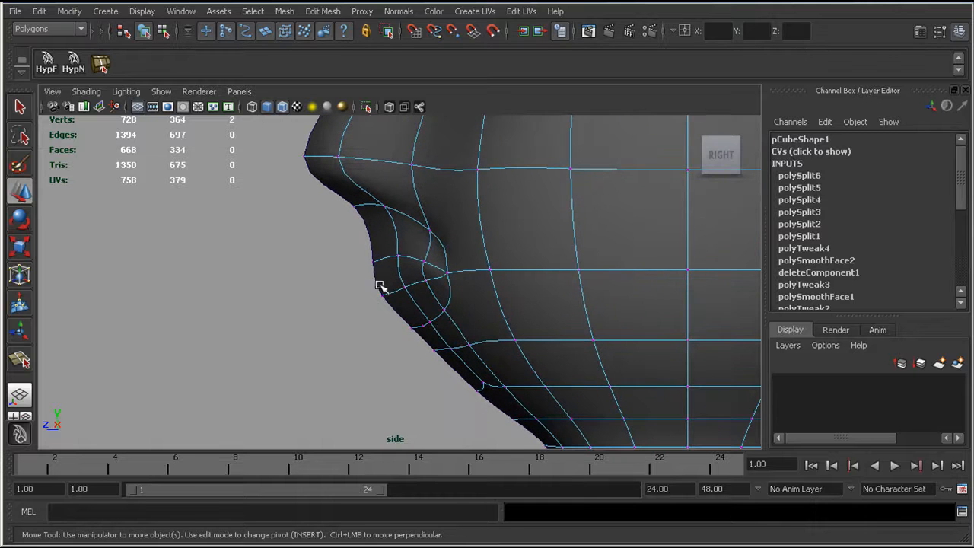
left_click_drag(388, 289, 410, 288)
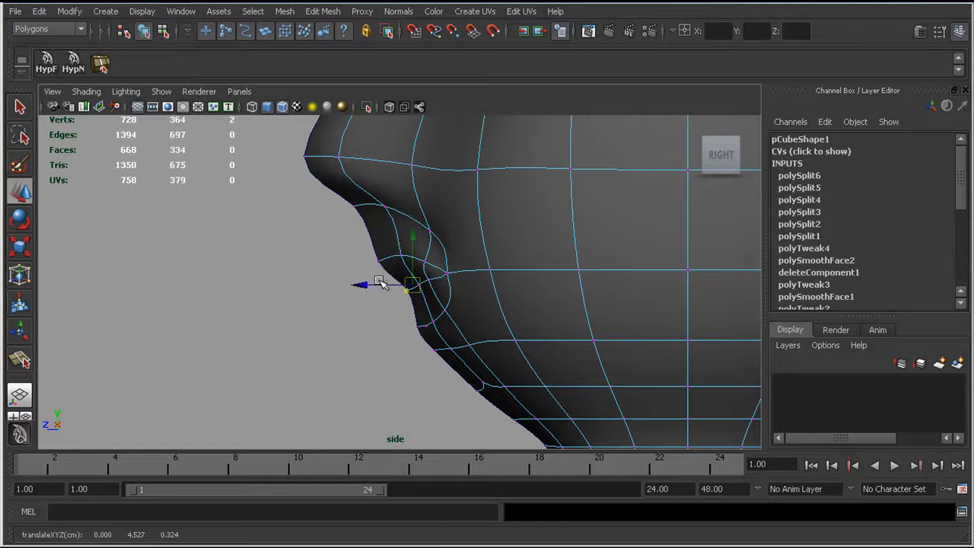
left_click_drag(369, 252, 394, 319)
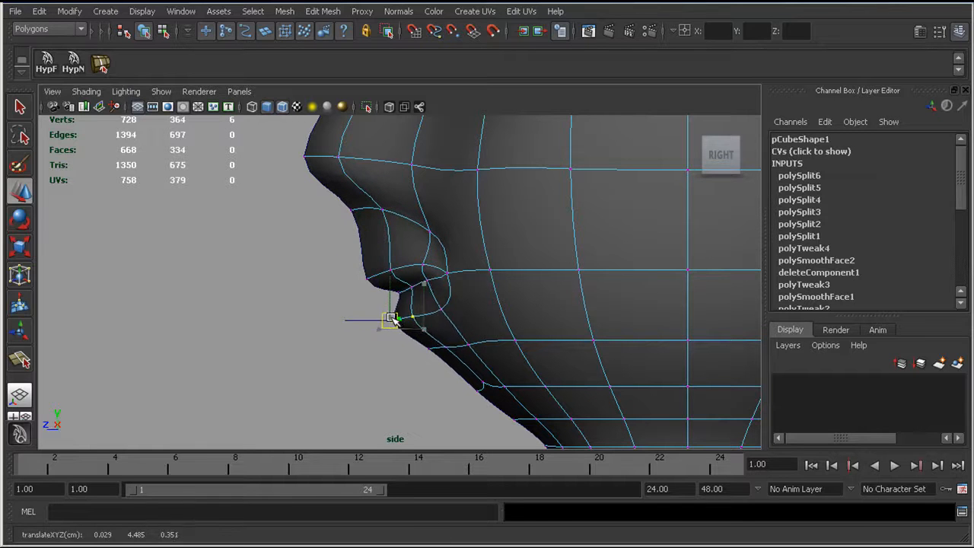
left_click_drag(465, 320, 444, 315)
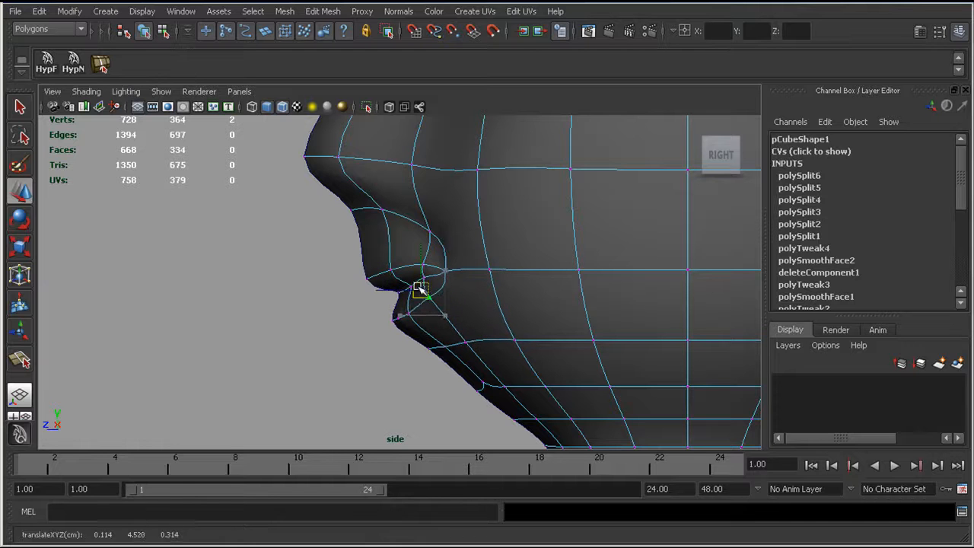
Step: Form the chin in profile by moving the vertices below the lower lip and under the jaw
key("F8")
right_click_drag(458, 282, 390, 289, "alt")
left_click_drag(476, 309, 384, 311)
left_click_drag(447, 321, 487, 338)
left_click_drag(480, 329, 441, 348)
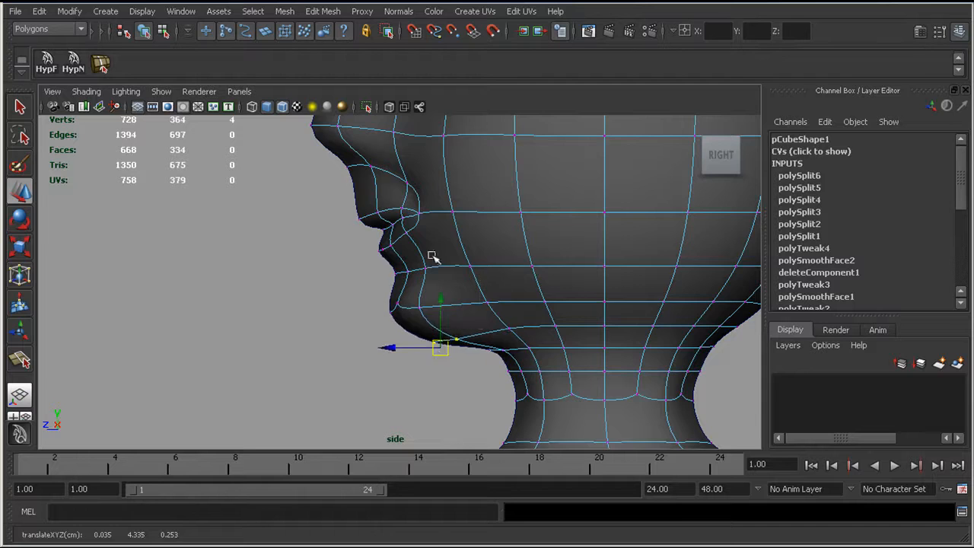
Step: Refine the upper profile by repositioning the nose bridge, brow and forehead vertices
middle_click_drag(444, 211, 453, 311, "alt")
left_click_drag(393, 285, 390, 261)
left_click_drag(312, 221, 300, 257)
middle_click_drag(396, 236, 400, 295, "alt")
scroll(389, 285, "down", 4)
scroll(503, 287, "up", 2)
left_click_drag(393, 242, 394, 225)
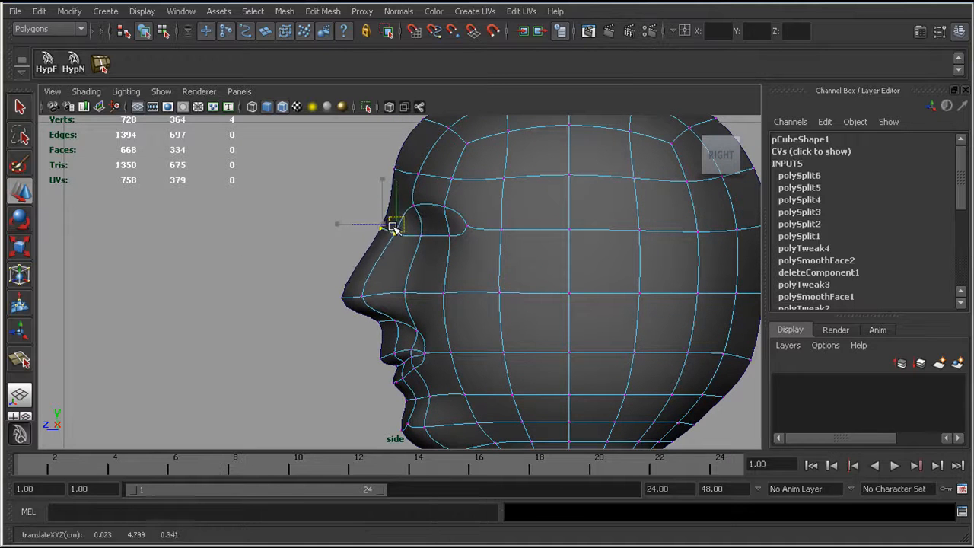
mouse_move(371, 153)
left_mouse_down()
mouse_move(439, 187)
mouse_move(397, 169)
left_mouse_up()
middle_click_drag(413, 179, 406, 233, "alt")
left_click_drag(406, 144, 422, 166)
Step: Examine the smoothed head from several angles in the perspective view
key("space")
left_click(432, 223)
left_click_drag(433, 222, 433, 188)
left_click_drag(491, 200, 409, 215, "alt")
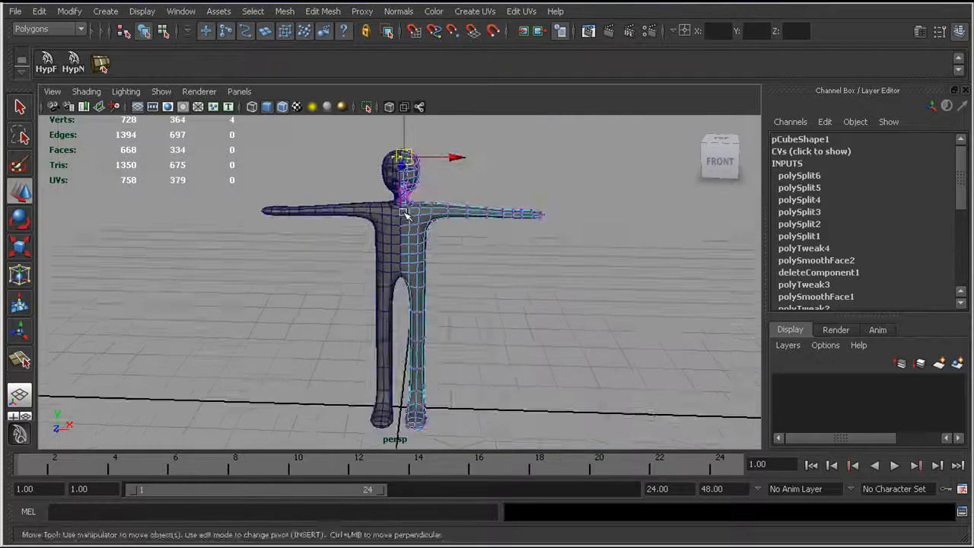
right_click_drag(408, 215, 497, 213, "alt")
middle_click_drag(498, 213, 654, 382, "alt")
left_click_drag(654, 382, 498, 335, "alt")
right_click_drag(498, 335, 647, 305, "alt")
middle_click_drag(647, 306, 536, 306, "alt")
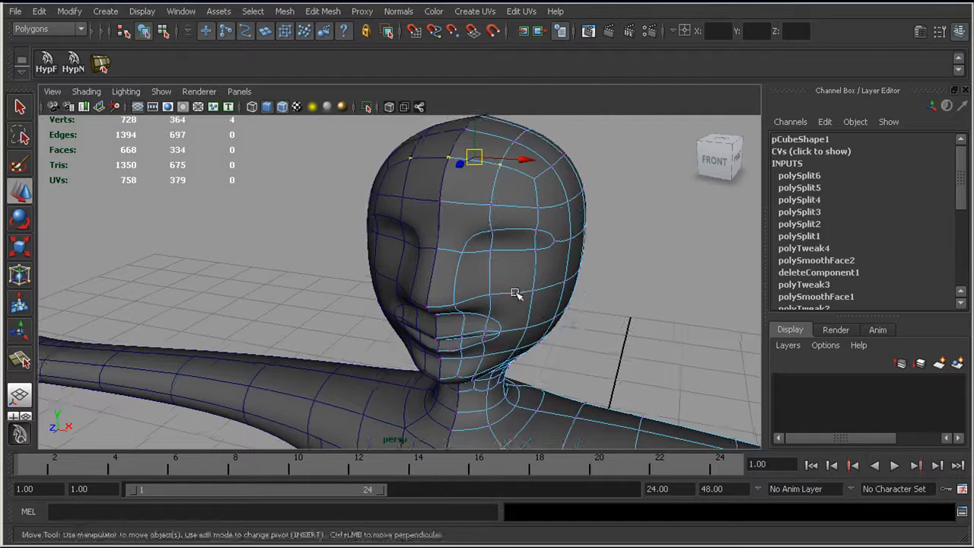
left_click(511, 292)
left_click_drag(445, 291, 494, 287, "alt")
middle_click_drag(494, 287, 462, 312, "alt")
Step: In the front view, move the cheek vertices beside the nose and below the inner eye toward the centre line
key("space")
left_click_drag(463, 311, 471, 341)
middle_click_drag(467, 321, 465, 349, "alt")
left_click(505, 286)
left_click_drag(559, 284, 531, 286)
left_click(493, 220)
left_click_drag(549, 211, 514, 215)
Step: Lower the lip vertices next to the mouth corner, together with the corner vertex, to flatten the mouth line
middle_click_drag(538, 308, 541, 255, "alt")
right_click_drag(541, 255, 630, 288, "alt")
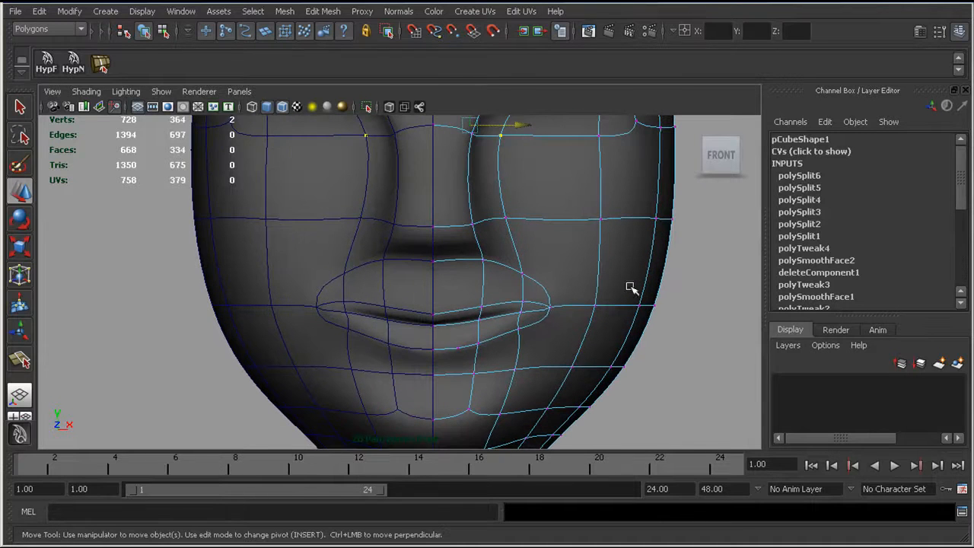
left_click(523, 300)
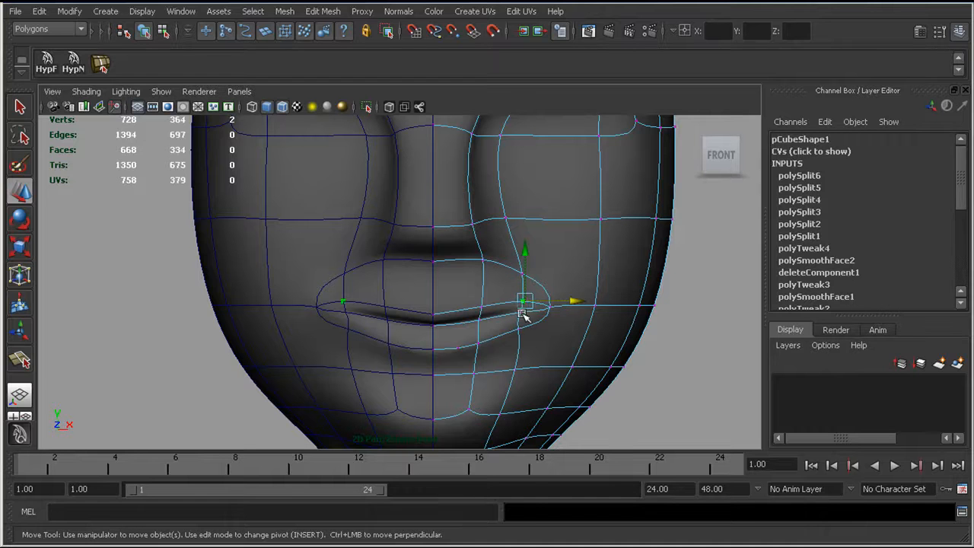
left_click_drag(520, 268, 521, 278)
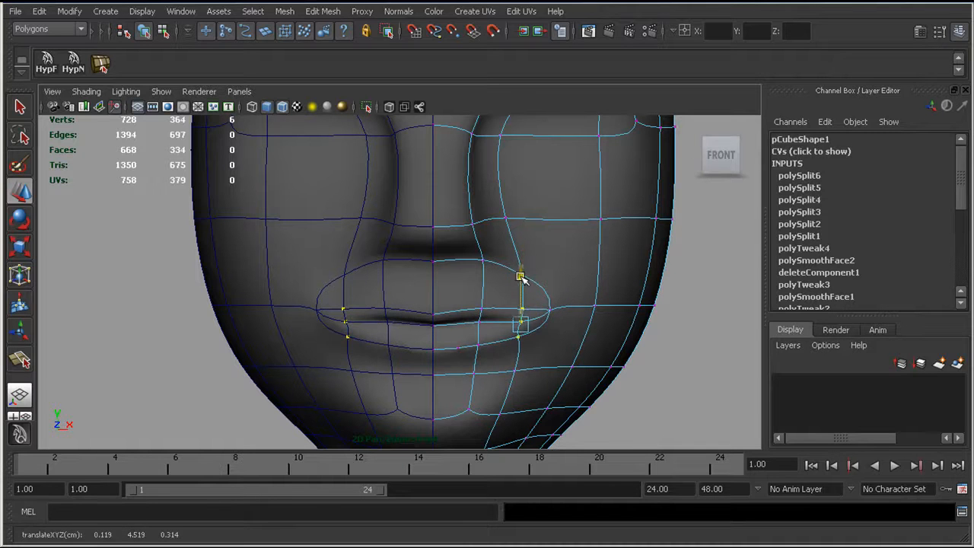
left_click(553, 320)
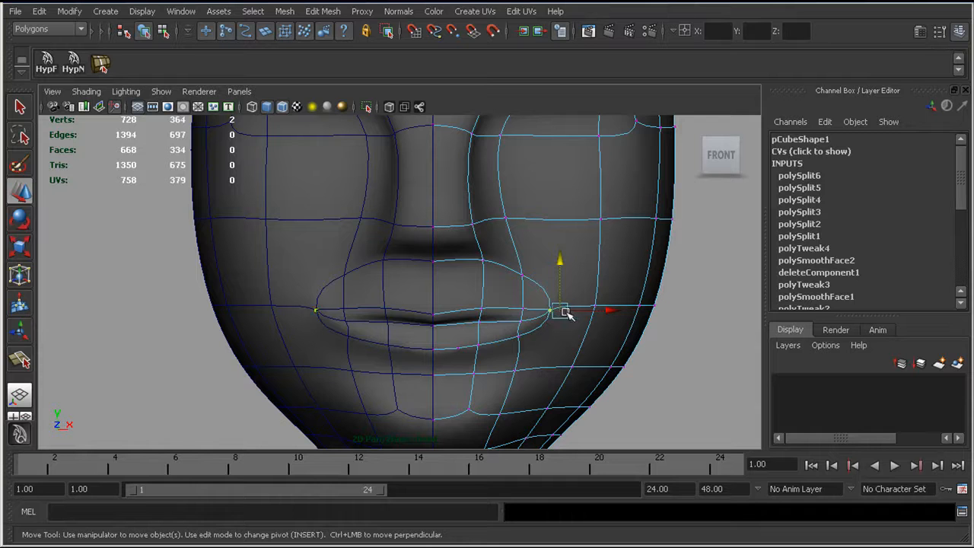
left_click_drag(559, 259, 559, 272)
mouse_move(402, 302)
right_mouse_down("alt")
mouse_move(376, 289)
mouse_move(387, 350)
mouse_move(370, 296)
mouse_move(390, 311)
right_mouse_up("alt")
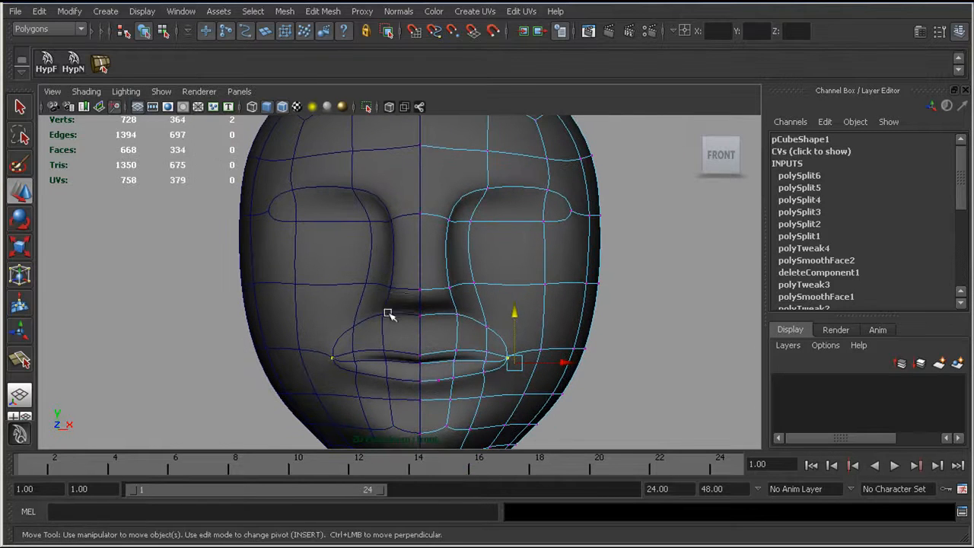
Step: Compare the smoothed and unsmoothed head from several perspective angles, checking the mesh around the nose and cheek
left_click_drag(408, 317, 512, 314, "alt")
right_click_drag(512, 314, 523, 314, "alt")
middle_click_drag(434, 337, 449, 287, "alt")
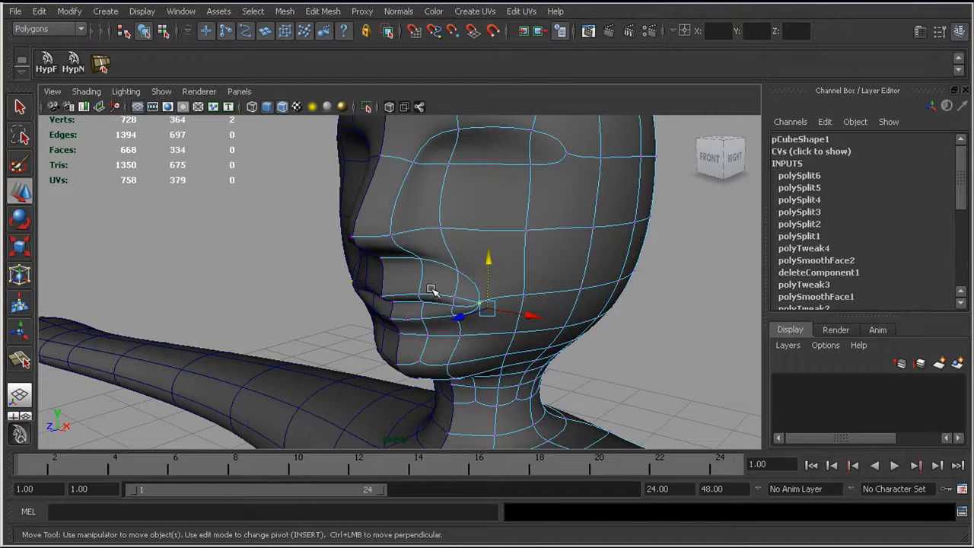
key("1")
left_click_drag(426, 283, 405, 305, "alt")
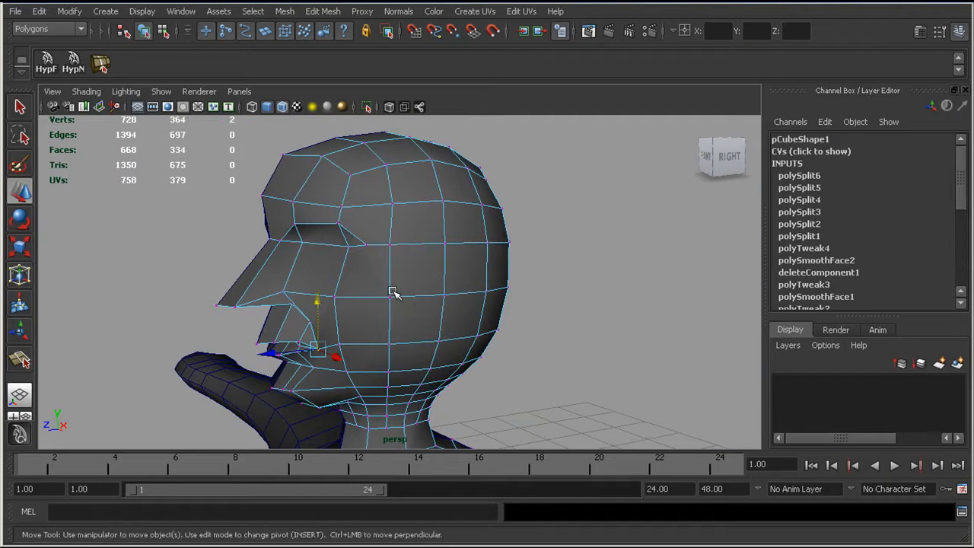
key("3")
left_click_drag(390, 293, 441, 284, "alt")
key("1")
left_click_drag(397, 310, 420, 277, "alt")
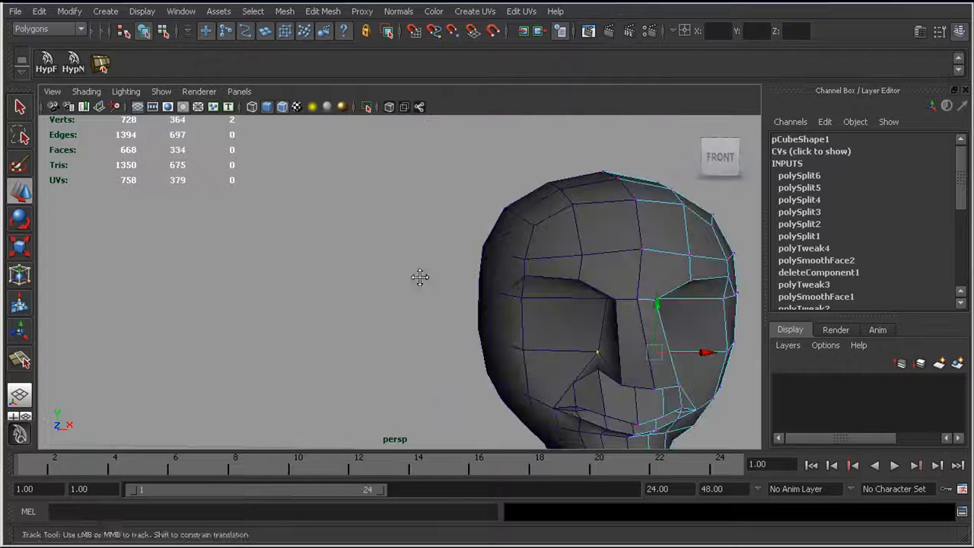
Step: Delete the narrow face between the nose wing, cheek and upper lip
middle_click_drag(420, 277, 244, 254, "alt")
right_click_drag(243, 254, 335, 258, "alt")
left_click_drag(335, 259, 292, 258, "alt")
key("f")
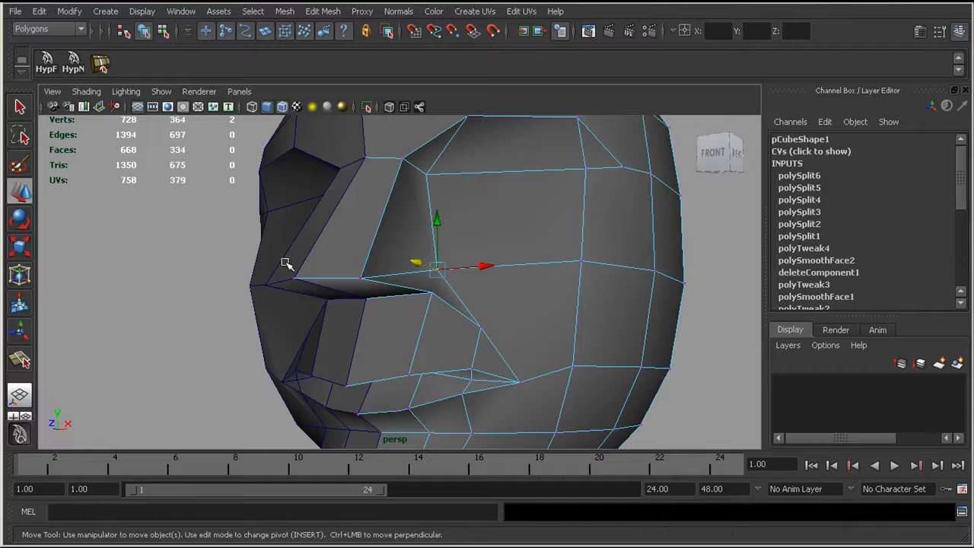
right_click_drag(431, 288, 435, 302)
left_click(413, 288)
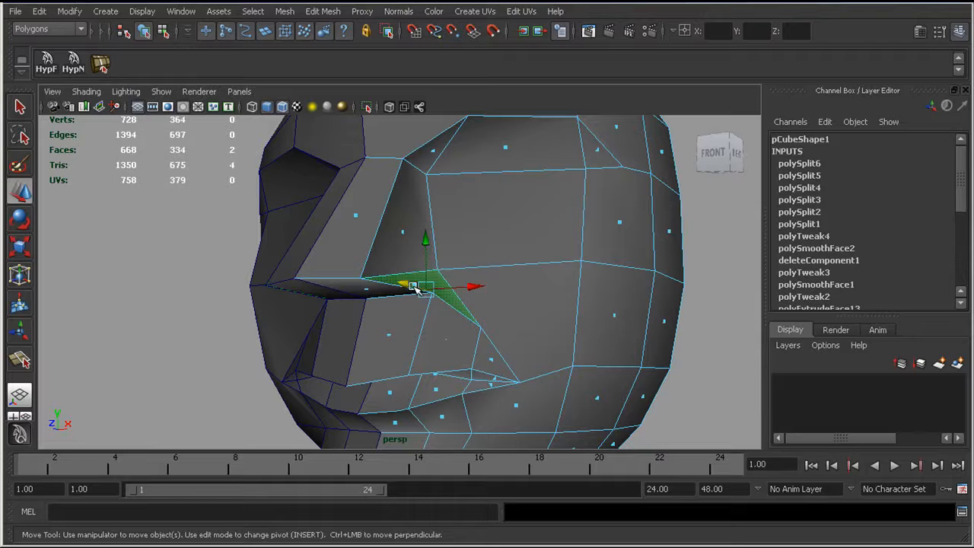
key("Delete")
Step: Join the hole's upper border edge to the nose's lower border edge with the Merge Edge Tool, and display the mesh in wireframe
left_click_drag(402, 311, 393, 298, "alt")
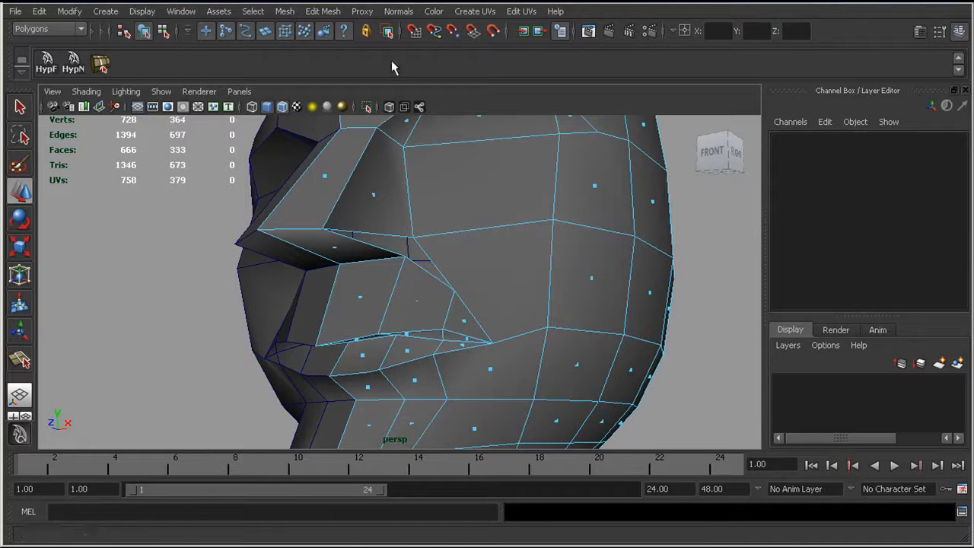
left_click(325, 13)
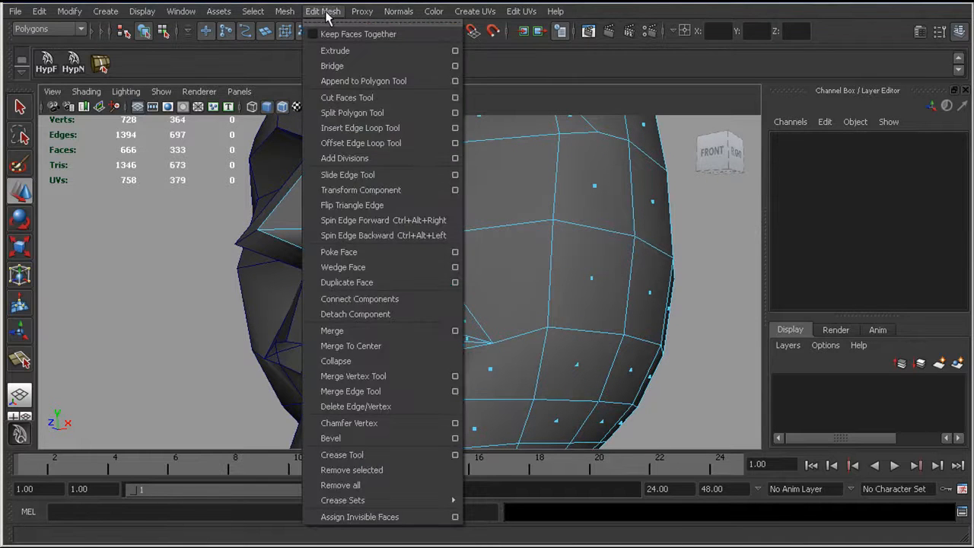
left_click(355, 391)
left_click_drag(358, 276, 379, 266, "alt")
right_click_drag(378, 266, 439, 301, "alt")
left_click(417, 195)
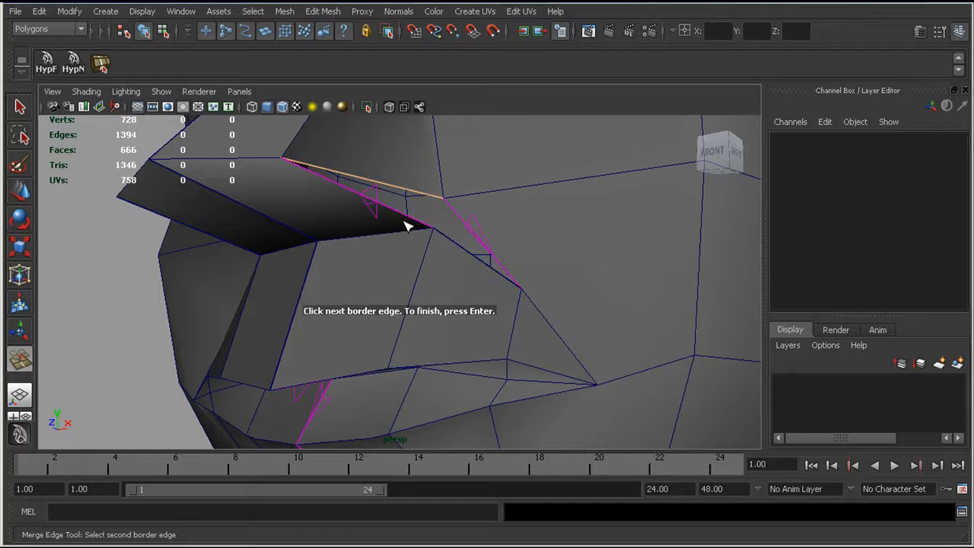
left_click(408, 219)
key("Return")
left_click_drag(430, 251, 325, 293, "alt")
key("4")
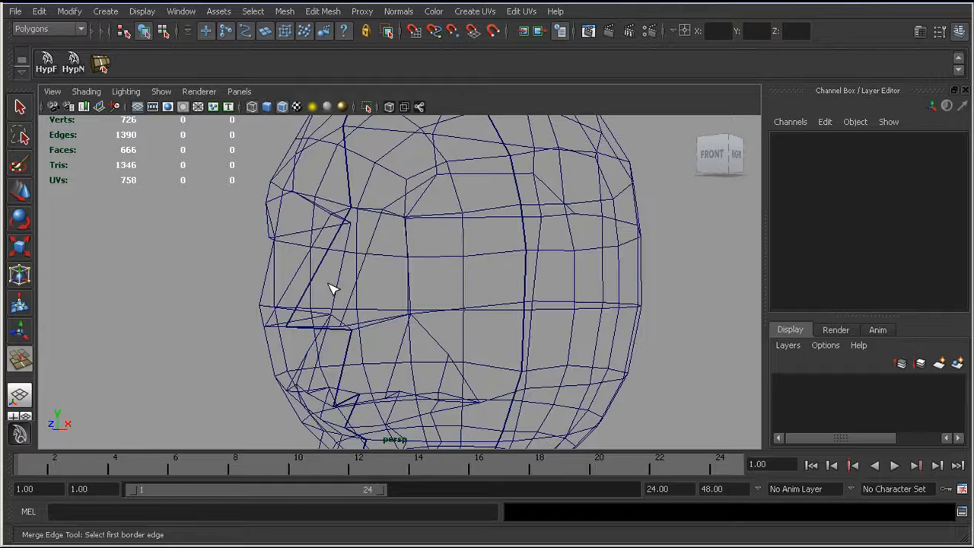
Step: Return the mesh to shaded display and compare the smoothed and unsmoothed head around the joined nose edge
key("5")
key("q")
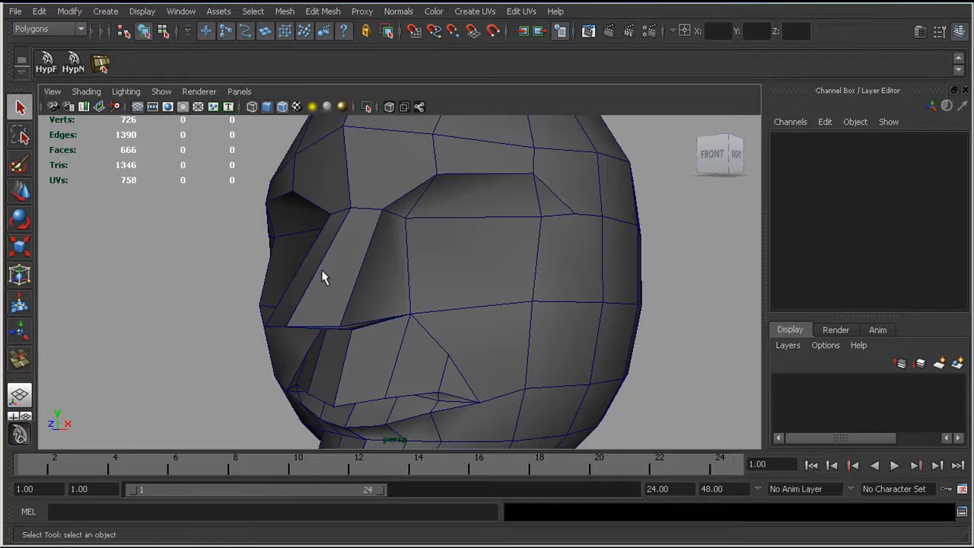
left_click(329, 277)
key("3")
left_click(222, 282)
left_click_drag(464, 307, 396, 286, "alt")
left_click(320, 289)
key("1")
Step: In the side view, cut an angular ear outline, open at the front, into the head with the Split Polygon Tool
key("space")
middle_click_drag(416, 281, 364, 244, "alt")
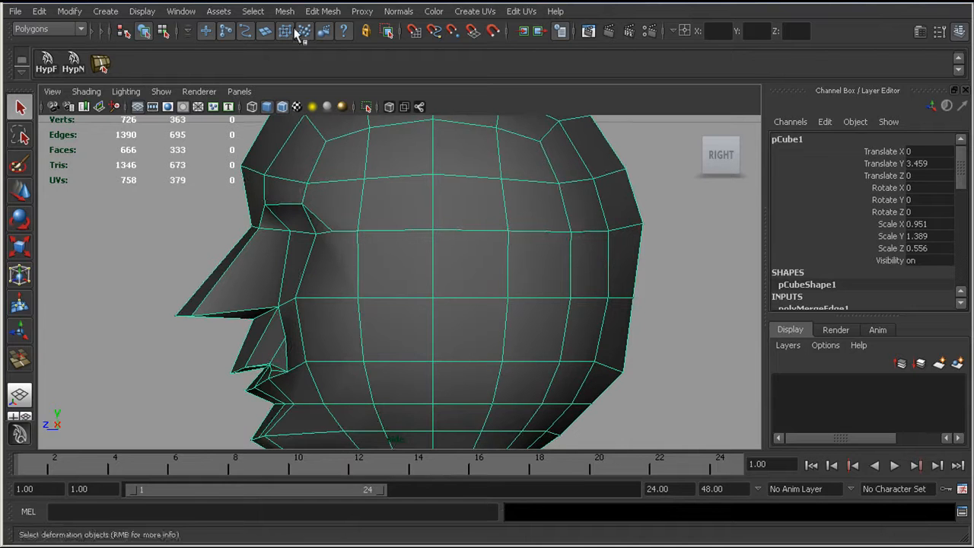
left_click(322, 11)
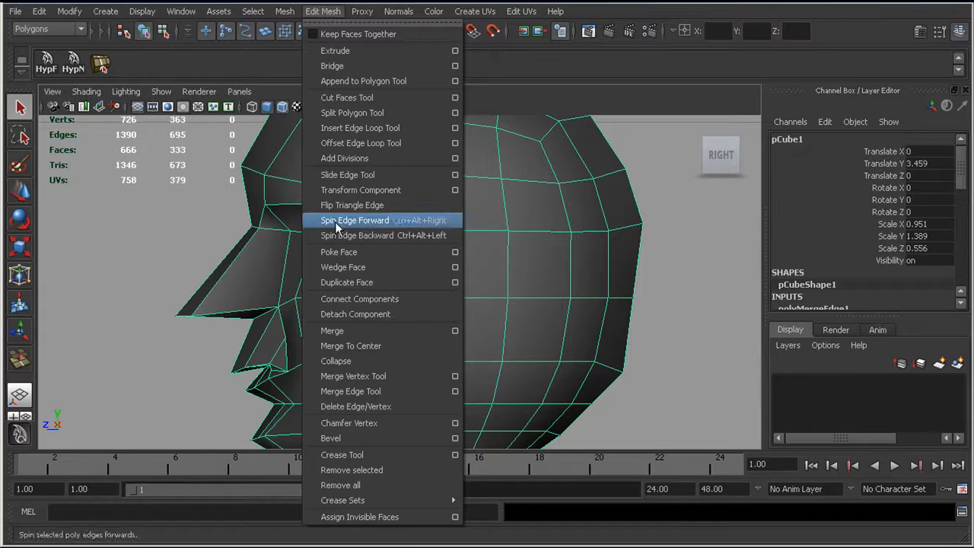
left_click(351, 113)
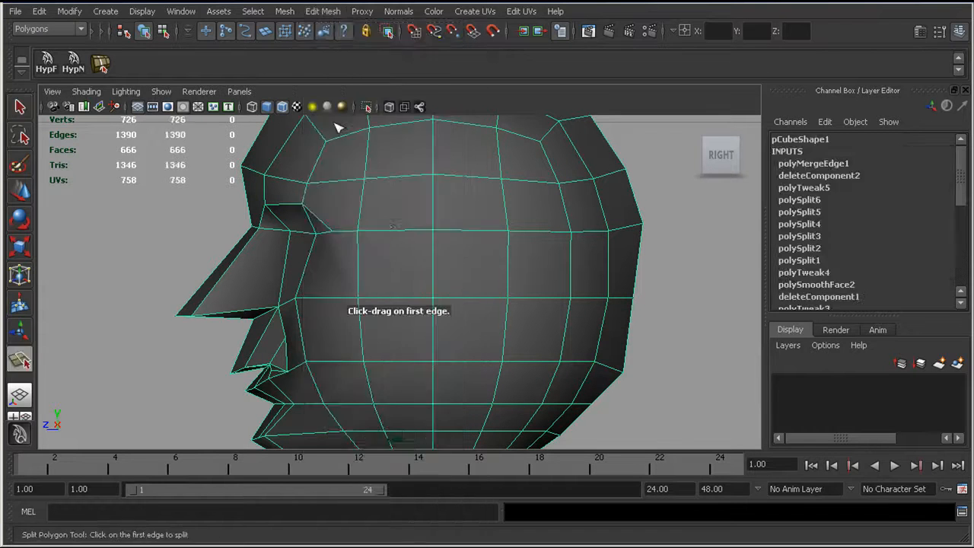
left_click(399, 230)
left_click(432, 211)
key("ctrl+z")
left_click(434, 210)
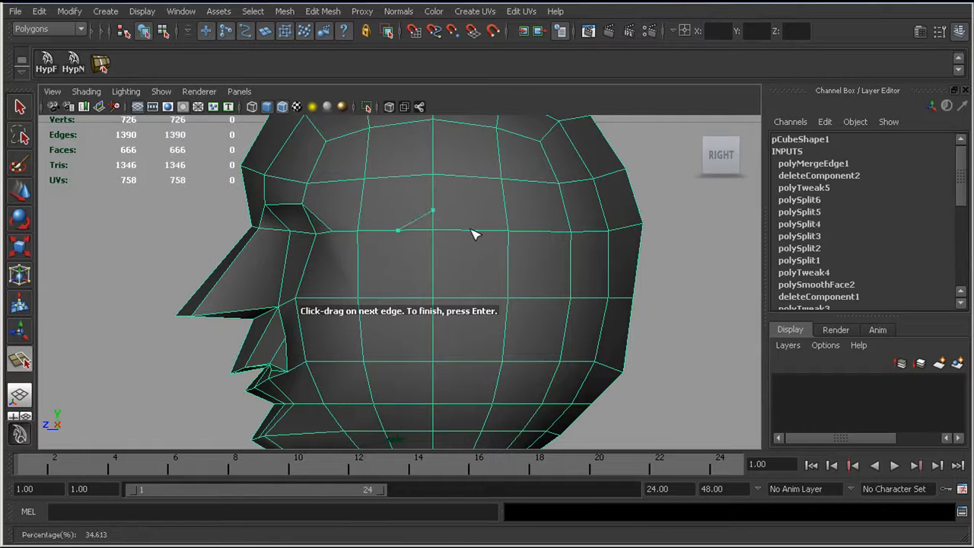
left_click(477, 298)
key("Return")
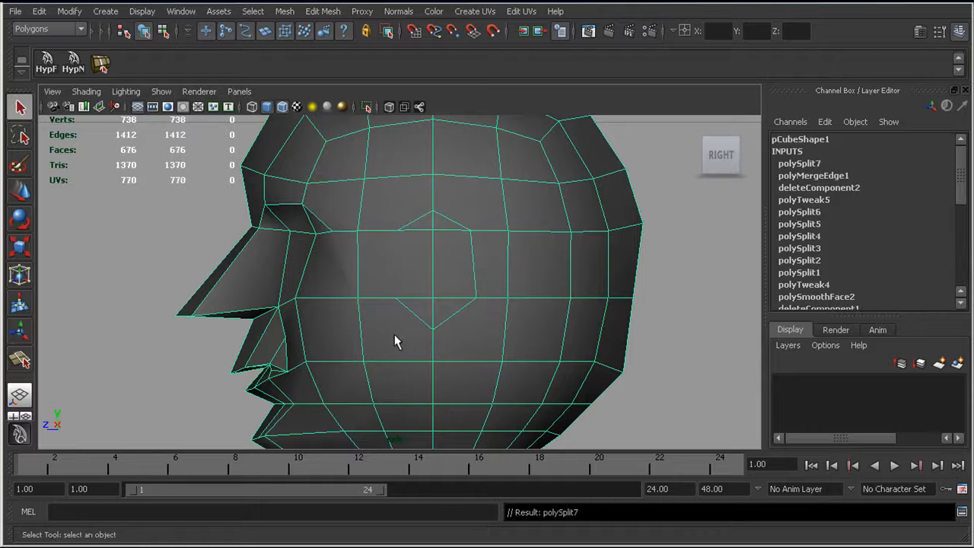
Step: Cut a second, slightly larger outline around the ear's upper, back and lower edges with the Split Polygon Tool
left_click(19, 360)
left_click(398, 229)
left_click(433, 196)
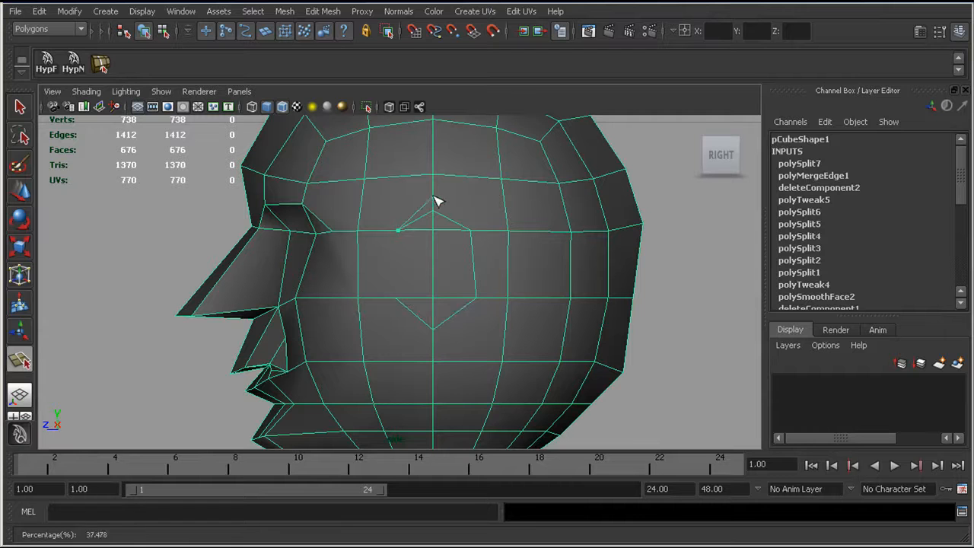
left_click(487, 229)
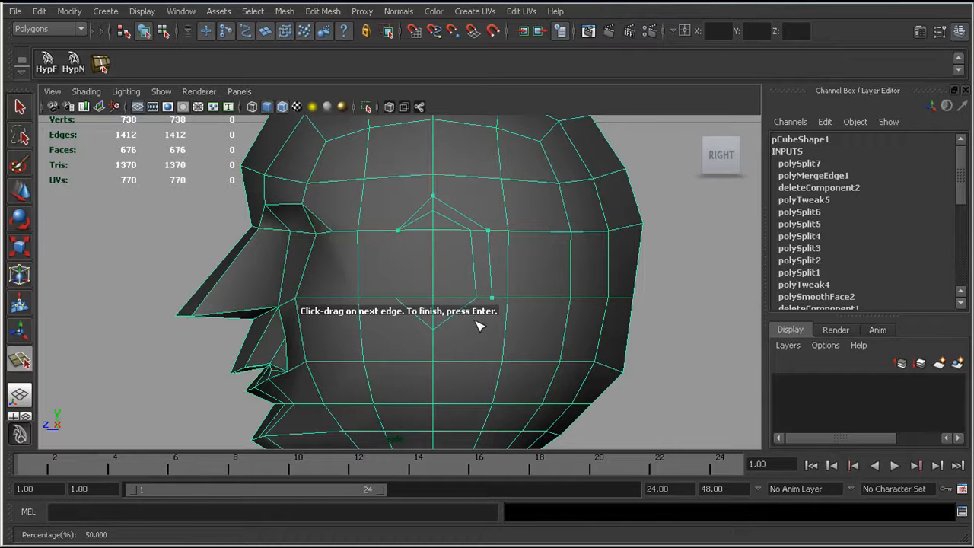
left_click(435, 345)
left_click(400, 302)
left_click_drag(400, 303, 327, 274)
key("Return")
Step: Pull the six vertices on and inside the inner ear outline sideways out of the head
right_click_drag(470, 243, 350, 235)
left_click(431, 213)
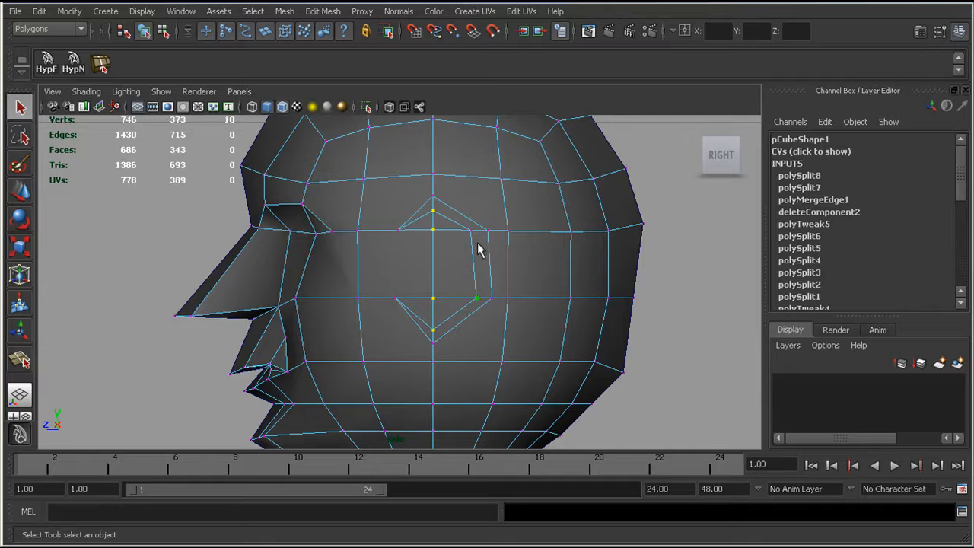
key("w")
key("space")
left_click_drag(408, 258, 419, 221)
mouse_move(420, 223)
left_mouse_down("alt")
mouse_move(480, 248)
mouse_move(423, 229)
left_mouse_up("alt")
right_click_drag(423, 229, 587, 307, "alt")
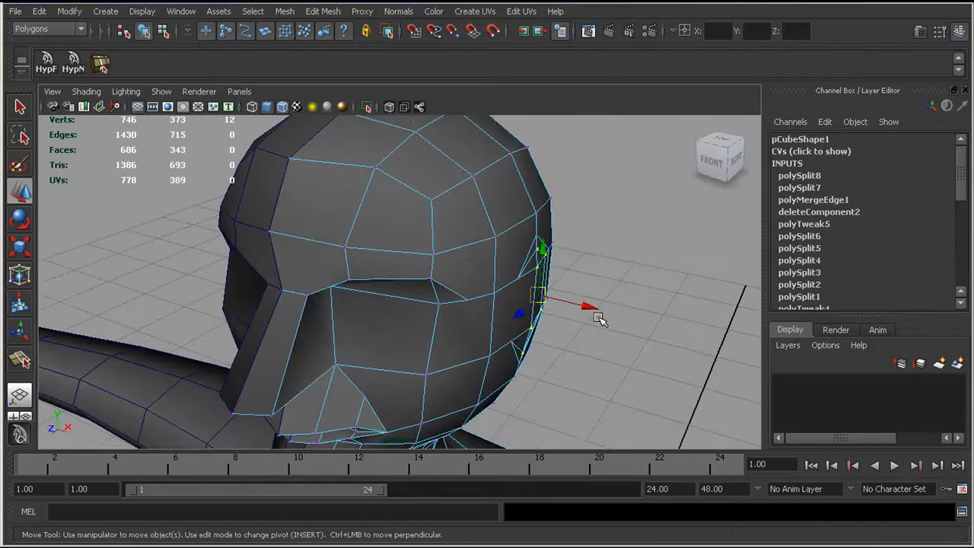
left_click_drag(609, 309, 463, 163, "alt")
Step: Preview the head smoothed and adjust the two vertices on the ear's back edge
left_click(383, 139)
left_click(389, 195, "shift")
left_click_drag(261, 190, 355, 208, "alt")
right_click_drag(312, 174, 300, 255)
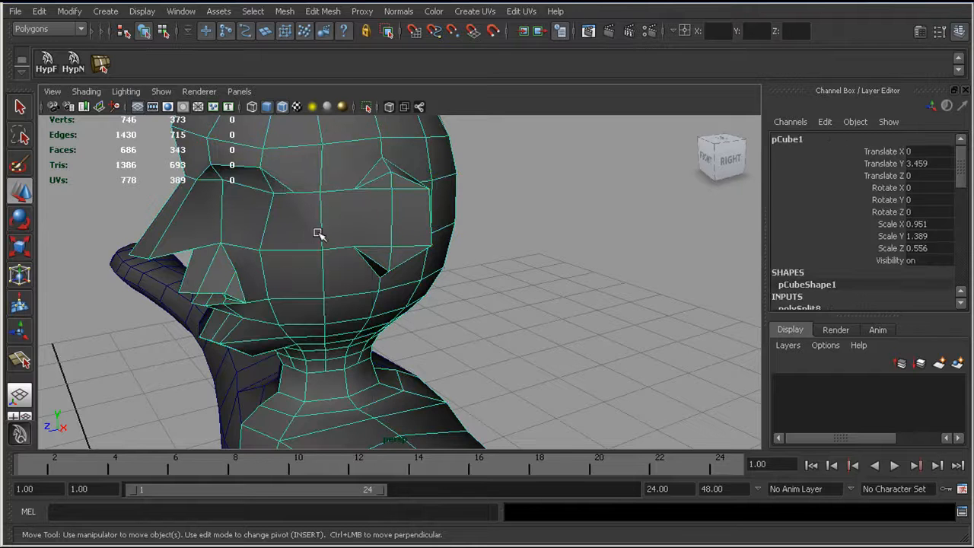
key("3")
left_click_drag(318, 234, 259, 253, "alt")
right_click_drag(366, 226, 342, 220)
left_click(362, 222)
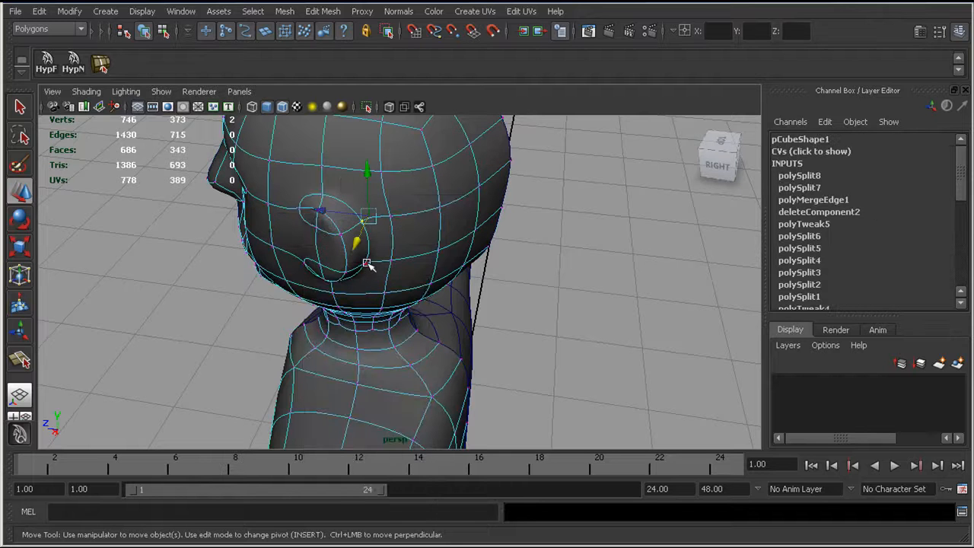
left_click_drag(324, 252, 325, 253, "alt")
left_click_drag(325, 248, 381, 190)
left_click_drag(457, 218, 434, 221, "alt")
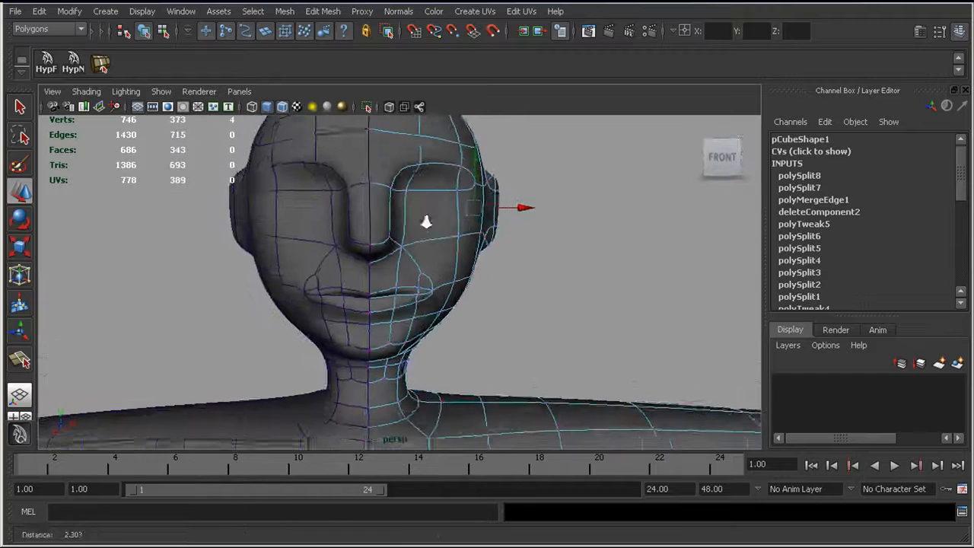
scroll(434, 221, "down", 1)
Step: Select the original body half at its hand and turn off its smooth preview
left_click(318, 254)
left_click_drag(407, 269, 356, 270, "alt")
middle_click_drag(530, 287, 327, 228, "alt")
left_click_drag(328, 228, 339, 268, "alt")
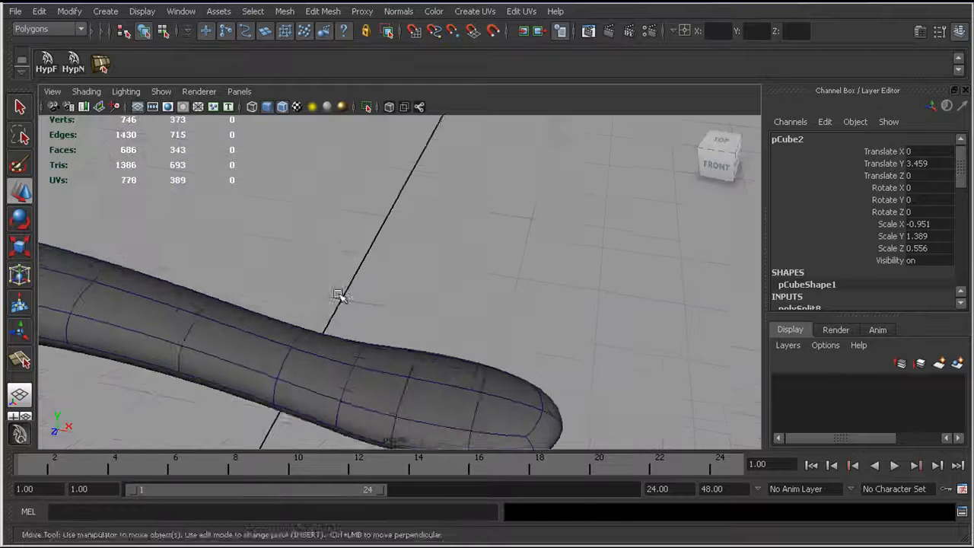
middle_click_drag(339, 269, 322, 178, "alt")
left_click_drag(322, 178, 366, 250, "alt")
left_click(367, 249)
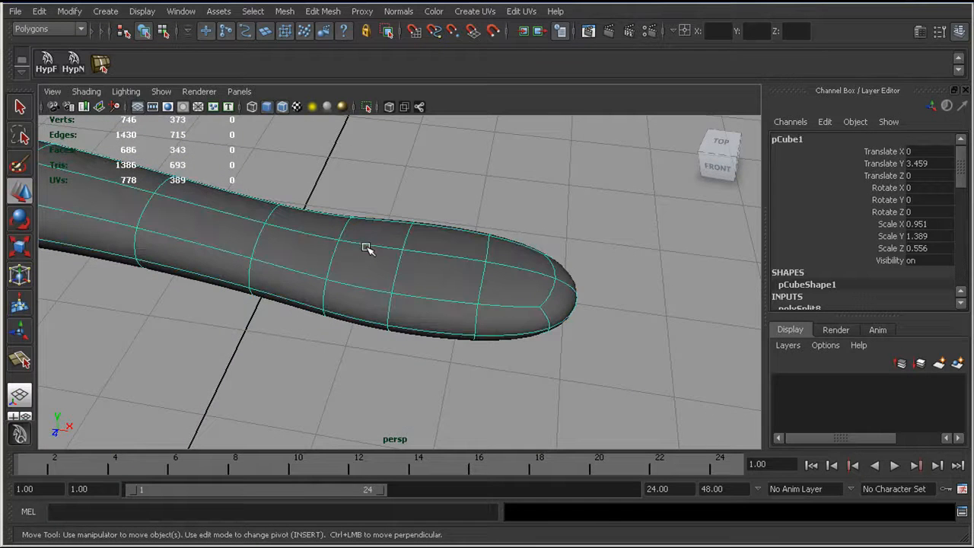
key("1")
Step: In the top view, reposition the vertices near the end of the hand to shape its outline
left_click_drag(368, 247, 319, 256, "alt")
key("space")
middle_click_drag(320, 257, 258, 226, "alt")
middle_click_drag(343, 243, 214, 252, "alt")
right_click_drag(215, 252, 626, 341, "alt")
middle_click_drag(472, 257, 386, 311, "alt")
right_click_drag(389, 311, 426, 309, "alt")
right_click_drag(498, 199, 466, 198)
mouse_move(503, 191)
left_mouse_down()
mouse_move(540, 211)
mouse_move(506, 171)
left_mouse_up()
mouse_move(484, 216)
left_mouse_down()
mouse_move(597, 263)
mouse_move(515, 242)
left_mouse_up()
left_click_drag(487, 293, 563, 342)
left_click_drag(513, 317, 512, 322)
left_click(491, 245)
left_click_drag(492, 243, 498, 248)
Step: Move the two outer corner vertices at the hand's end back in line with the last crosswise edge
left_click(517, 160)
left_click_drag(517, 160, 493, 158)
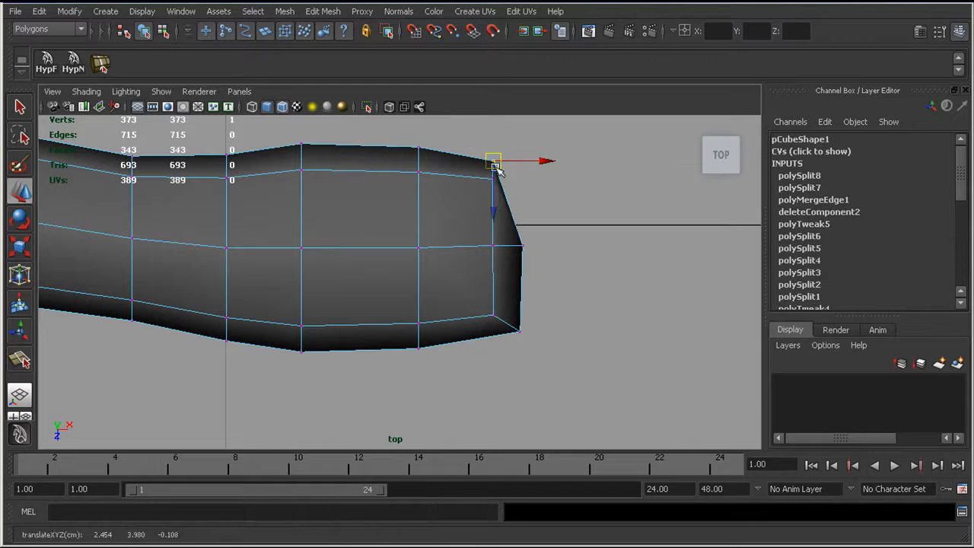
left_click_drag(504, 322, 492, 339)
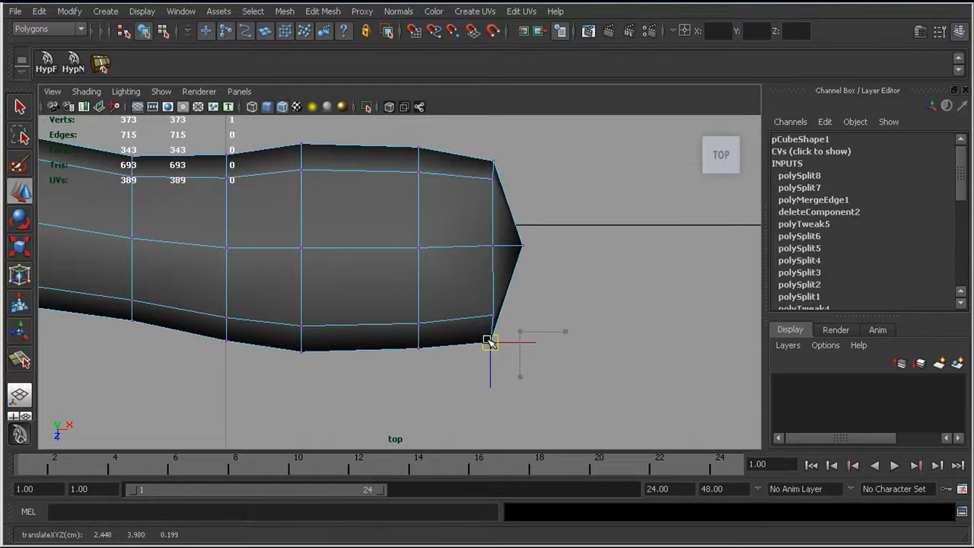
mouse_move(481, 159)
left_mouse_down()
mouse_move(502, 163)
mouse_move(494, 157)
left_mouse_up()
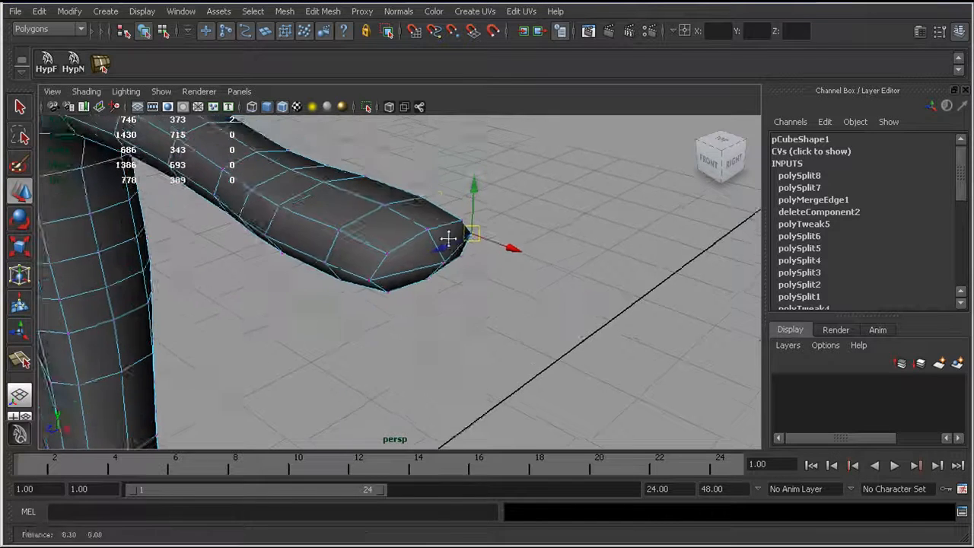
Step: Delete the two horizontal edges across the hand's end and the leftover vertex between them
left_click_drag(447, 238, 381, 220, "alt")
right_click_drag(319, 203, 295, 174)
left_click(295, 202)
left_click(295, 202)
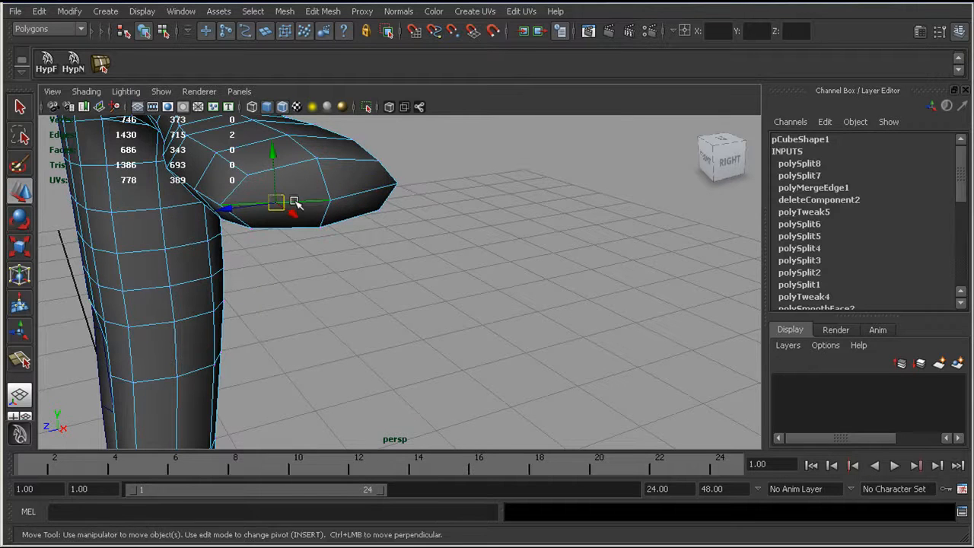
key("Delete")
left_click(369, 191)
key("Delete")
right_click_drag(328, 199, 306, 206)
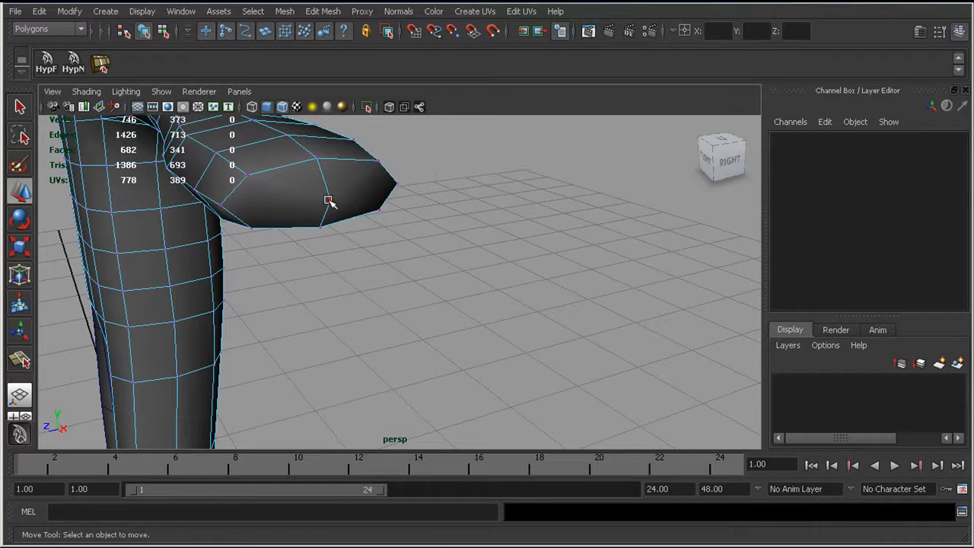
left_click_drag(324, 200, 332, 209)
key("Delete")
Step: Cut a vertical edge on each side of the hand end's central edge with the Split Polygon Tool, forming four finger faces
left_click_drag(328, 133, 344, 170, "alt")
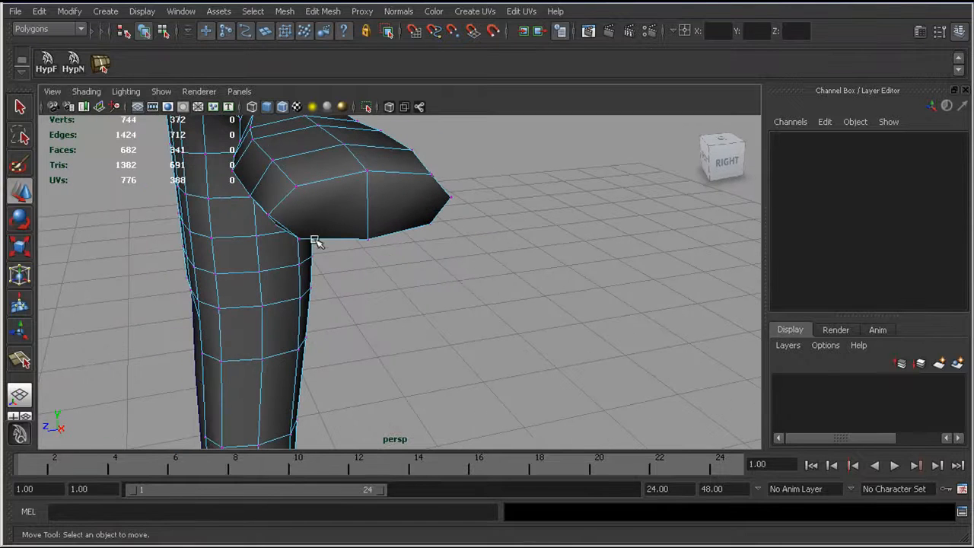
left_click(323, 12)
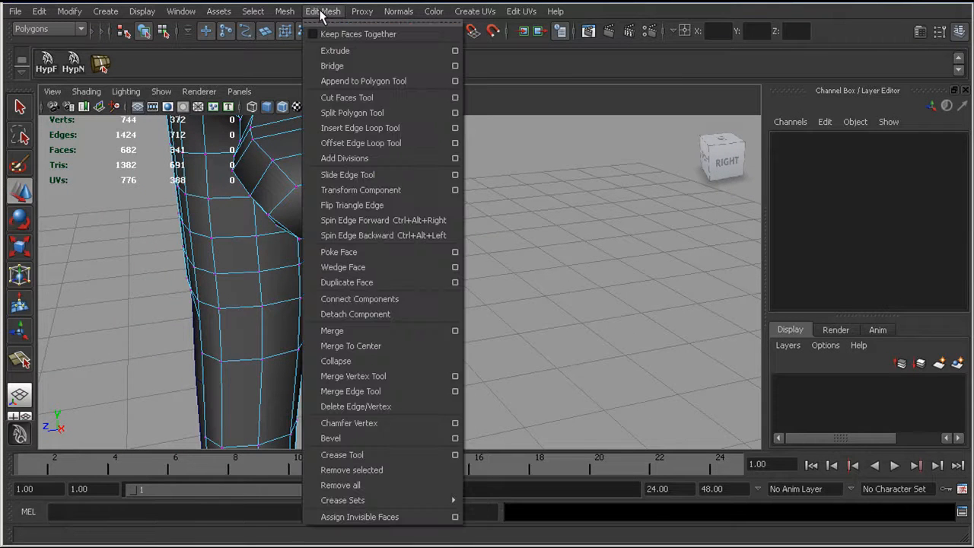
left_click(352, 113)
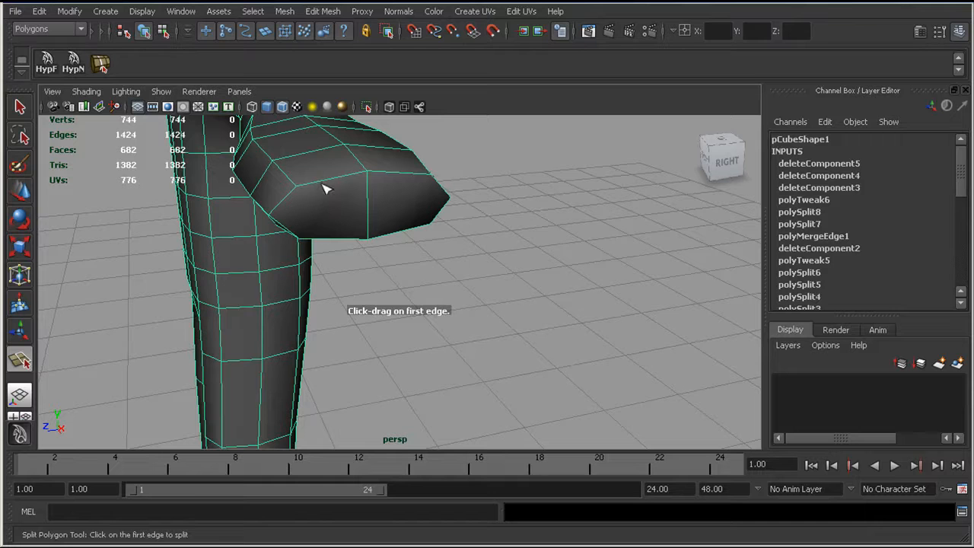
left_click(323, 186)
left_click_drag(331, 242, 320, 253)
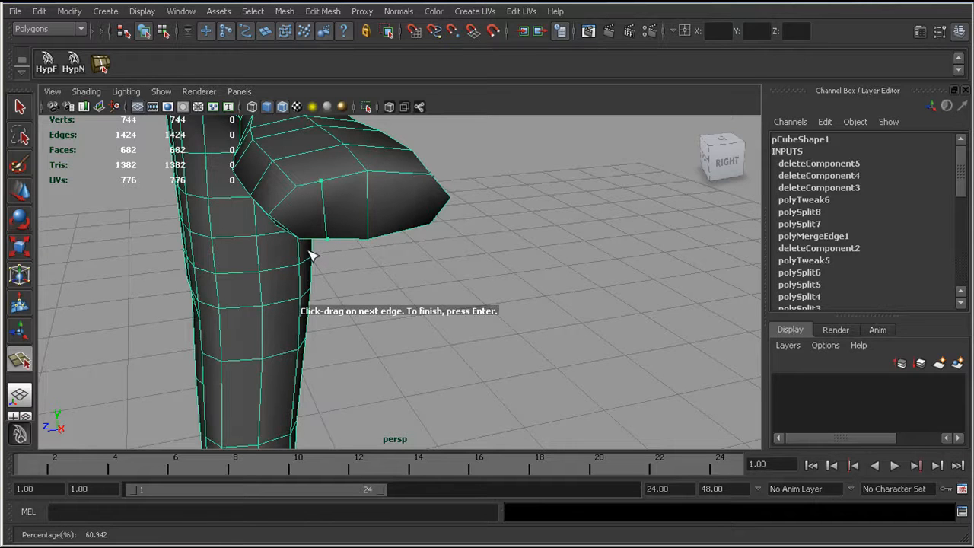
key("Return")
key("y")
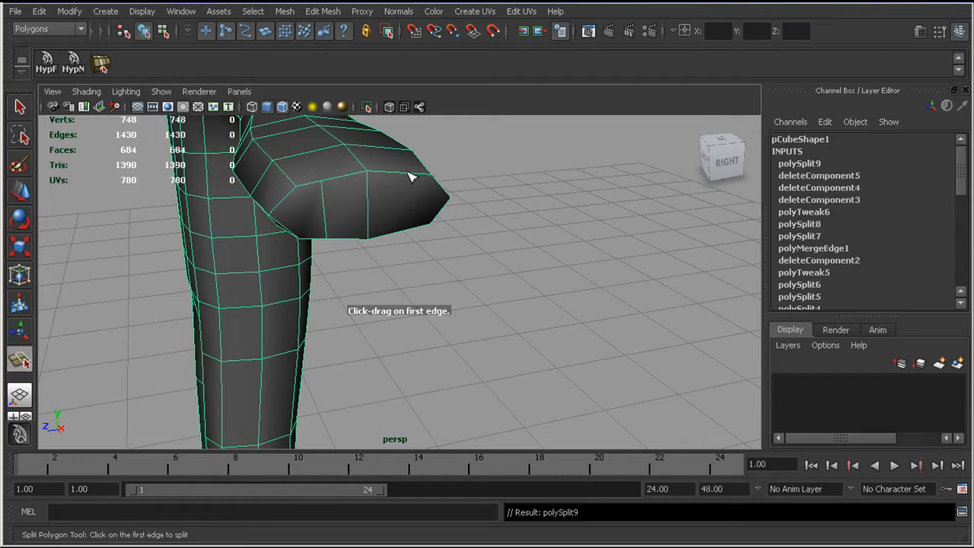
left_click(409, 174)
left_click(409, 232)
key("Return")
Step: Extrude the four end faces of the hand outward with Keep Faces Together off to form the first finger segments
left_click_drag(365, 226, 430, 256, "alt")
mouse_move(390, 255)
right_mouse_down()
mouse_move(394, 289)
mouse_move(389, 272)
right_mouse_up()
left_click(387, 253)
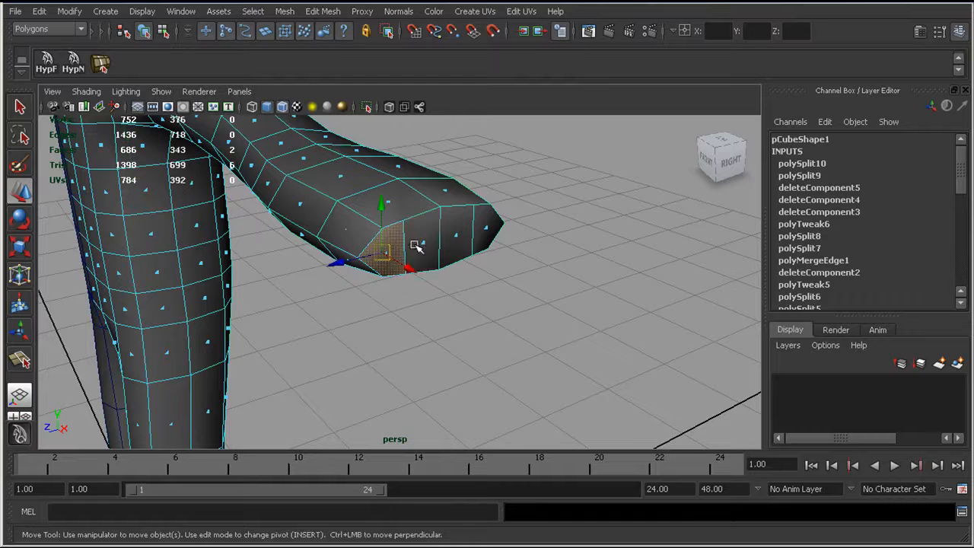
left_click(423, 243, "shift")
left_click(479, 232, "shift")
left_click(485, 230, "shift")
left_click(328, 10)
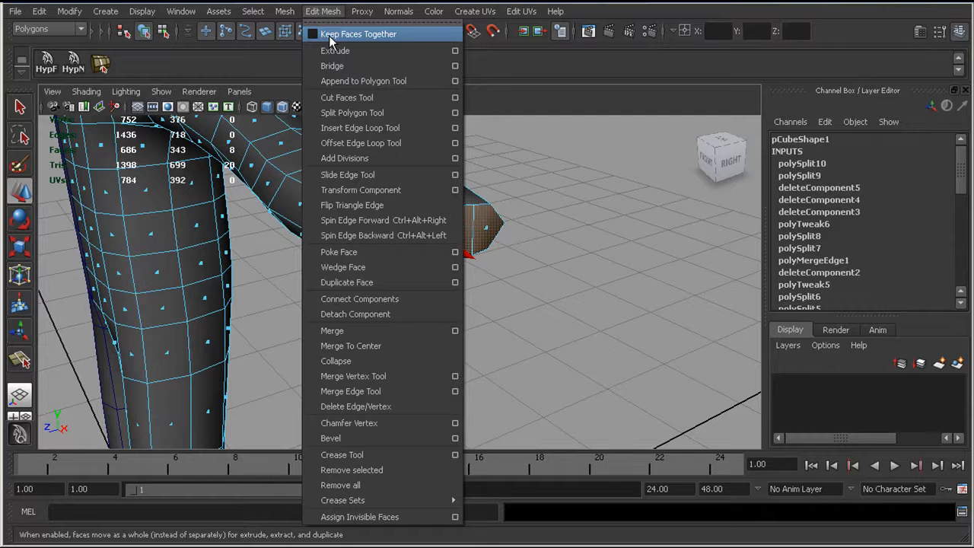
left_click(333, 50)
left_click_drag(349, 157, 356, 207, "alt")
key("space")
middle_click_drag(356, 207, 320, 232, "alt")
left_click_drag(507, 220, 632, 213)
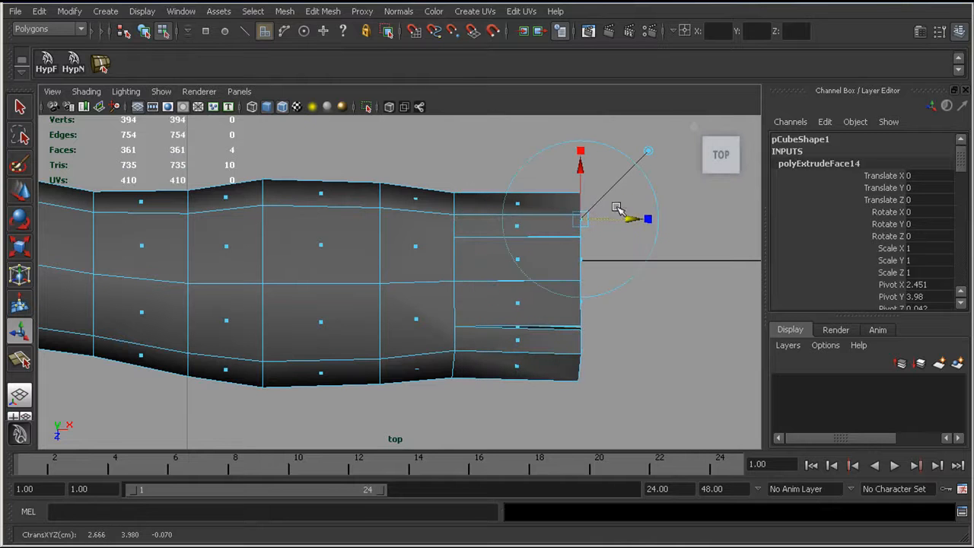
Step: Shorten the extruded first finger segments slightly in the top view
middle_click_drag(625, 208, 492, 203, "alt")
left_click_drag(517, 210, 506, 211)
middle_click_drag(476, 232, 439, 252, "alt")
right_click_drag(439, 253, 441, 252, "alt")
left_click_drag(470, 233, 462, 234)
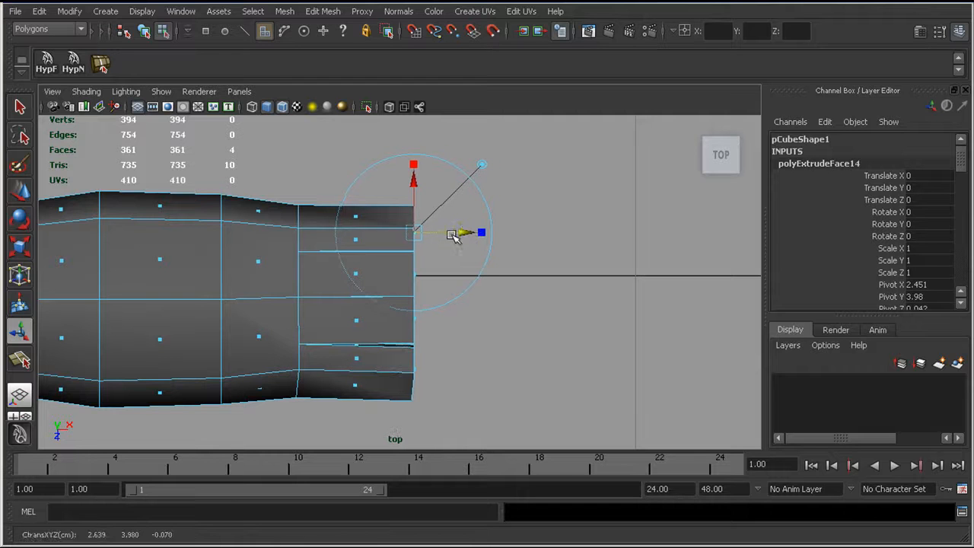
middle_click_drag(443, 233, 441, 217, "alt")
right_click_drag(442, 217, 450, 214, "alt")
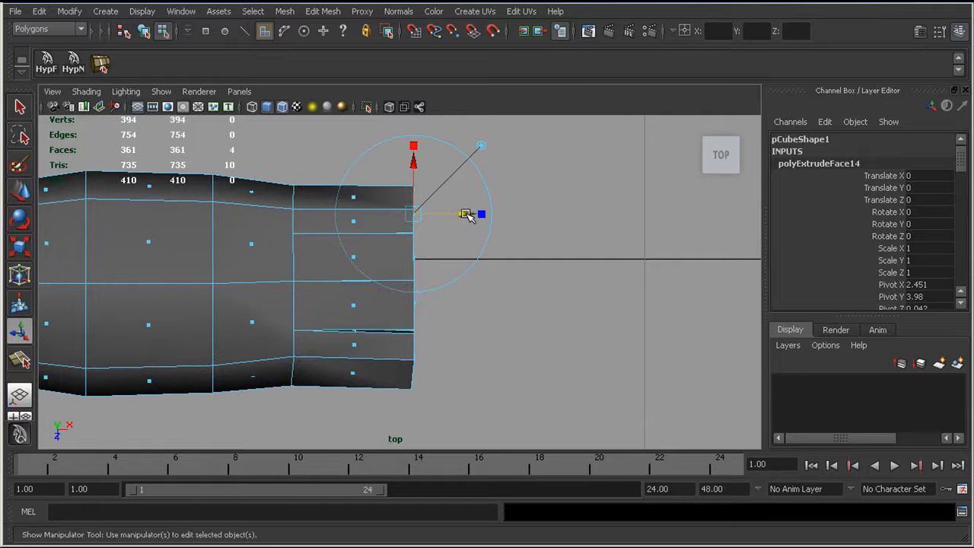
Step: Extrude the four finger faces outward twice more to add the middle and end finger segments
left_click(323, 10)
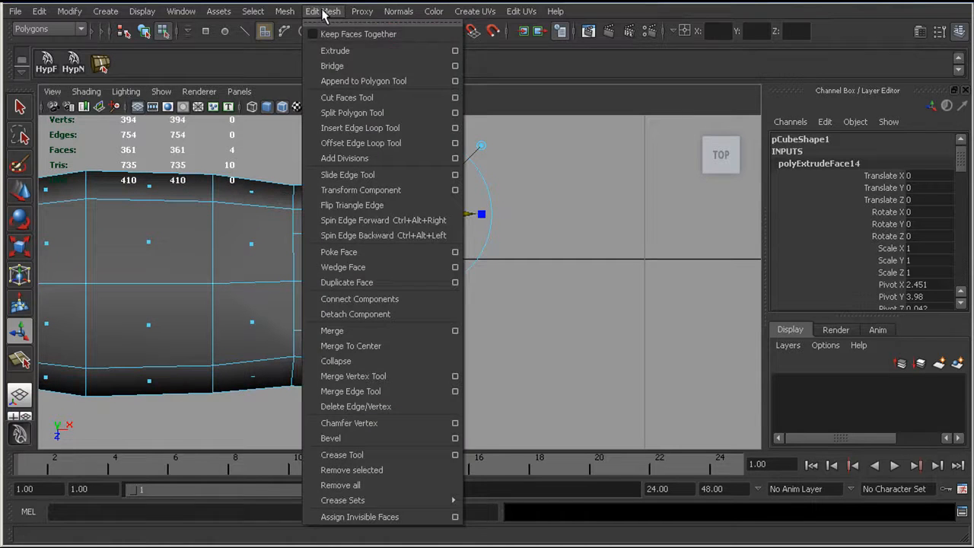
left_click(335, 58)
left_click_drag(467, 216, 571, 216)
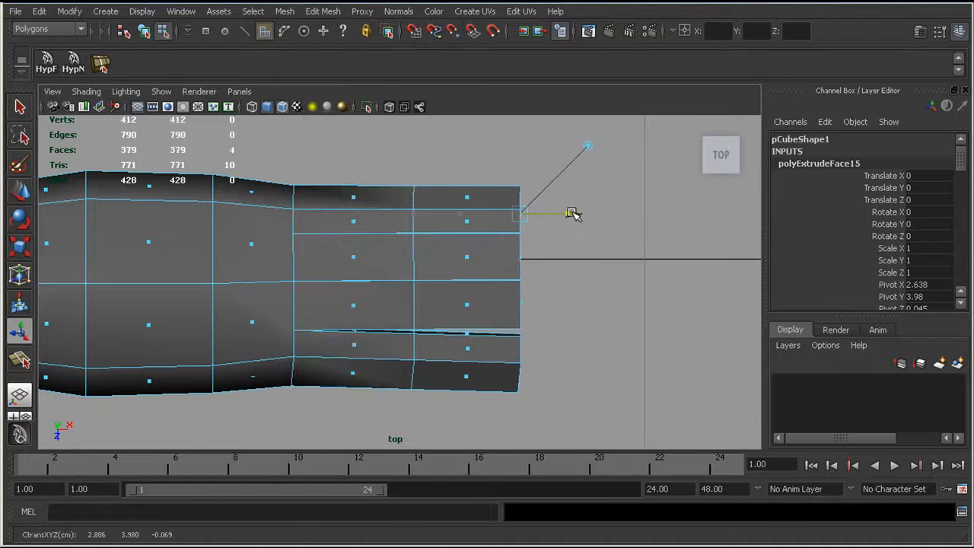
left_click(322, 11)
left_click(335, 51)
left_click_drag(574, 217, 667, 216)
scroll(402, 254, "down", 5)
scroll(400, 228, "up", 3)
Step: Select all faces of the little finger by growing the selection from its end face down to the palm
right_click_drag(414, 215, 418, 247)
left_click_drag(420, 246, 368, 211, "alt")
left_click(250, 332)
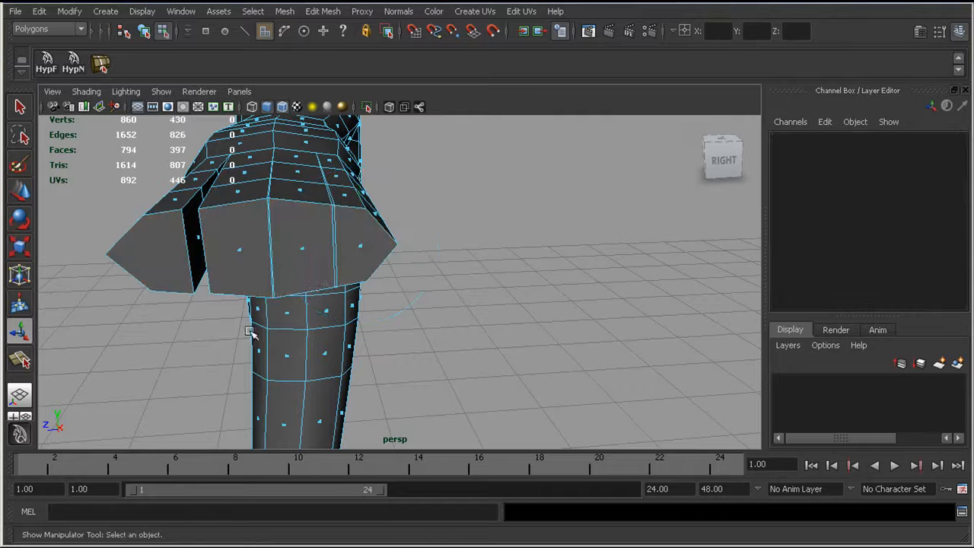
left_click(359, 246)
left_click_drag(359, 246, 335, 247, "alt")
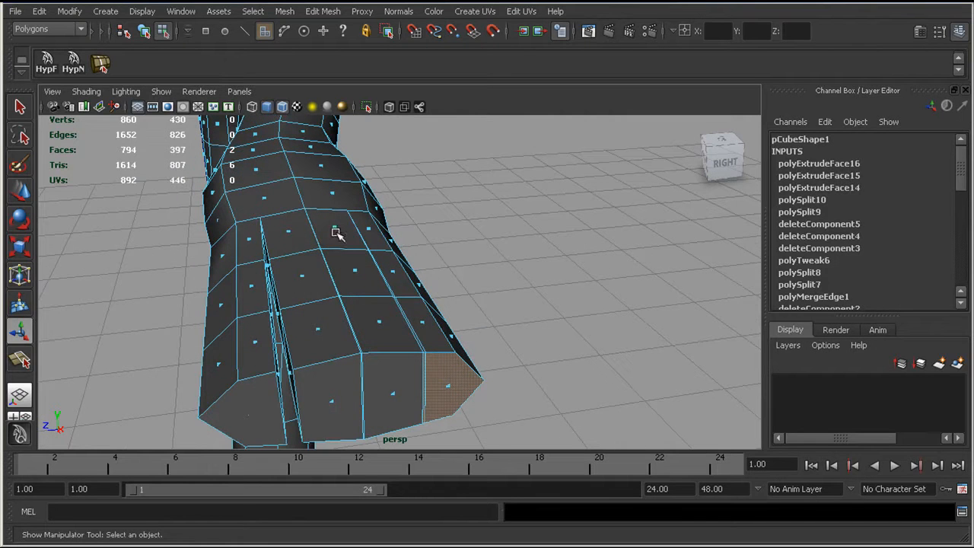
key("shift+period")
key("shift+period")
key("shift+period")
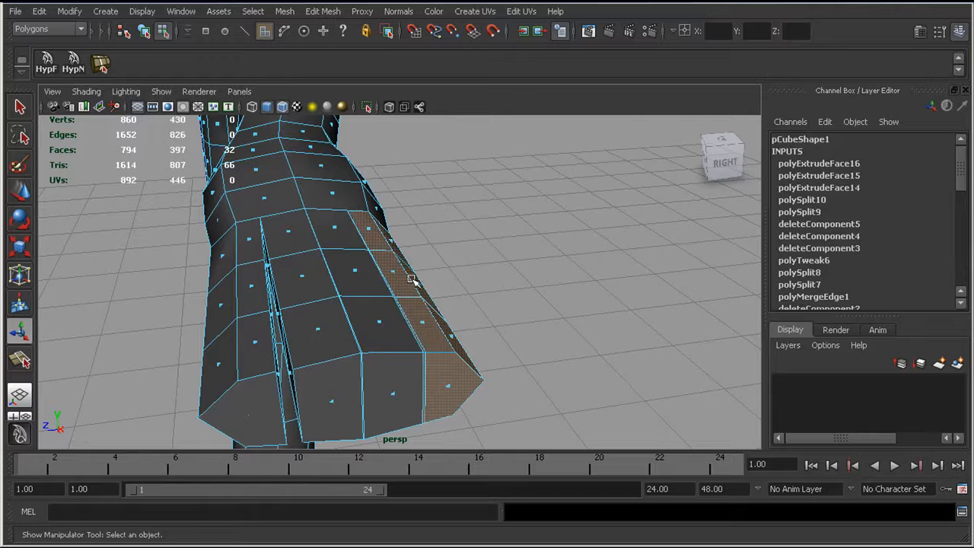
Step: Shorten the selected little finger by scaling it along its length in the top view, and move it back against the palm
right_click_drag(412, 279, 394, 274, "alt")
left_click_drag(354, 280, 334, 294, "alt")
key("space")
middle_click_drag(334, 292, 322, 303, "alt")
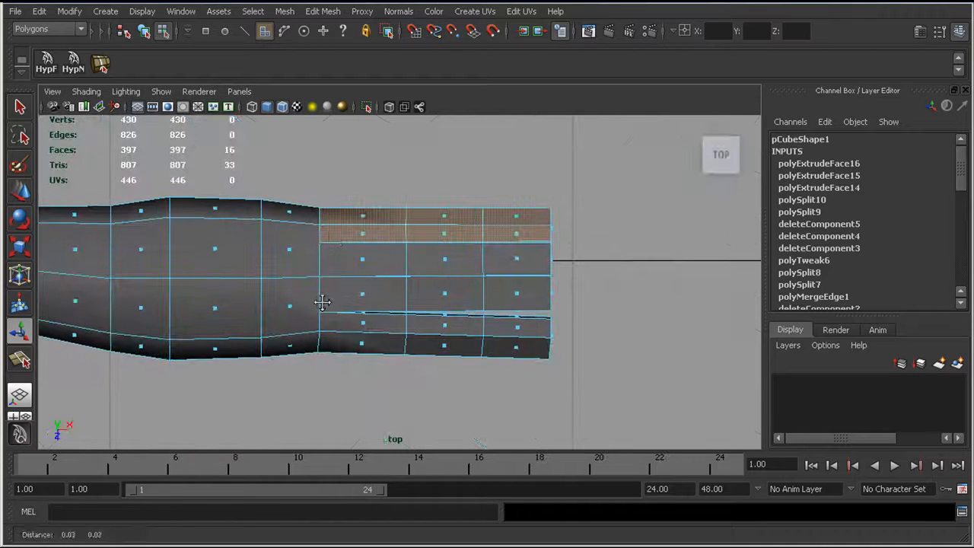
key("r")
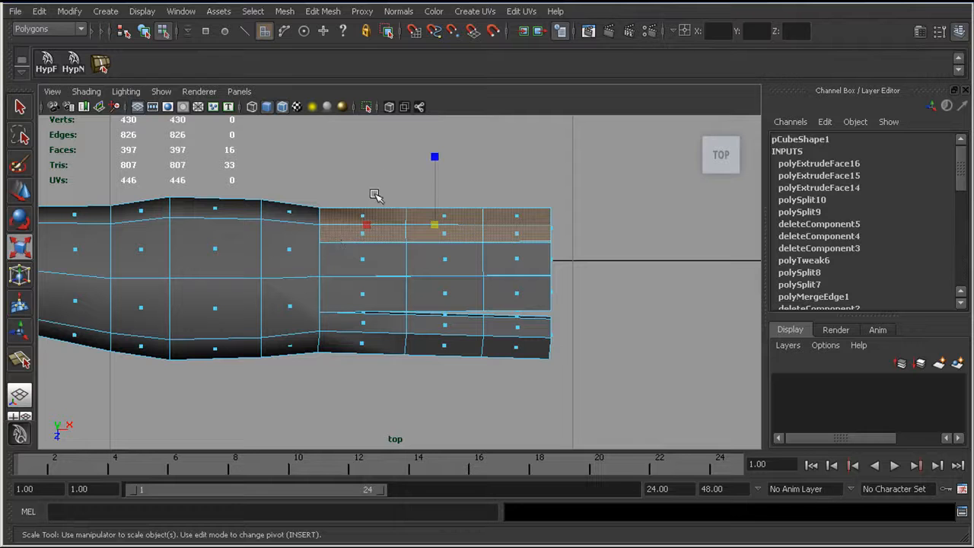
middle_click_drag(364, 220, 376, 222)
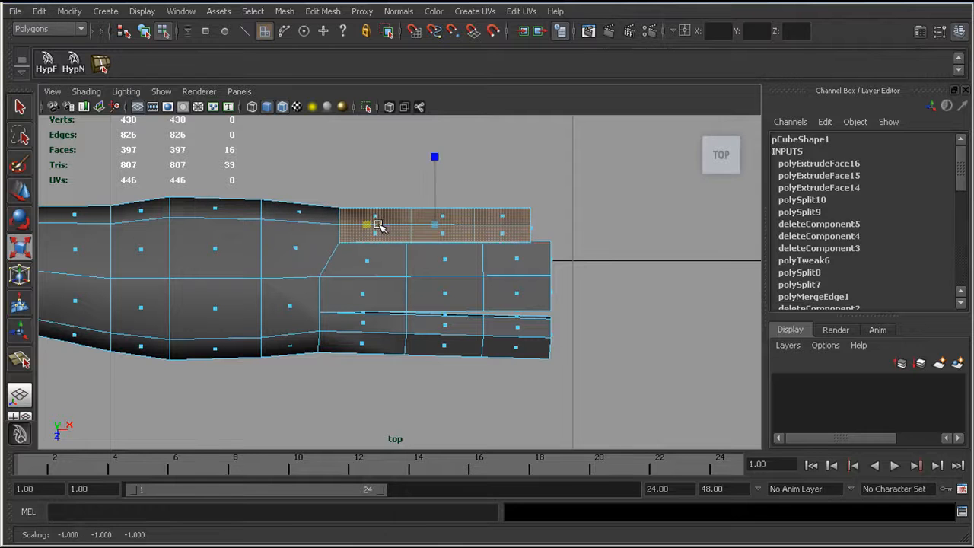
key("w")
left_click_drag(436, 226, 423, 221)
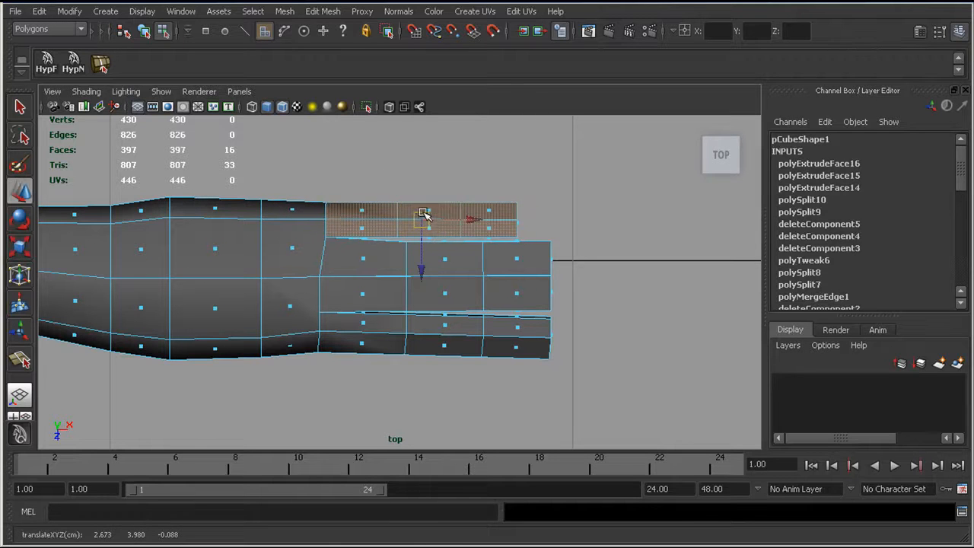
Step: Rotate the little finger outward from the other fingers and reposition it so its base fits the palm's edge
key("e")
left_click_drag(472, 168, 461, 155)
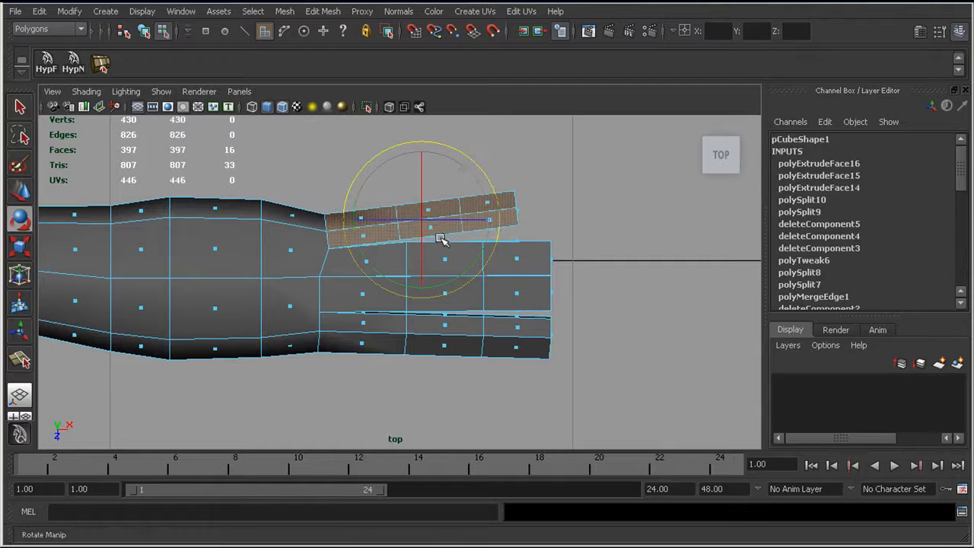
key("w")
left_click_drag(420, 225, 421, 210)
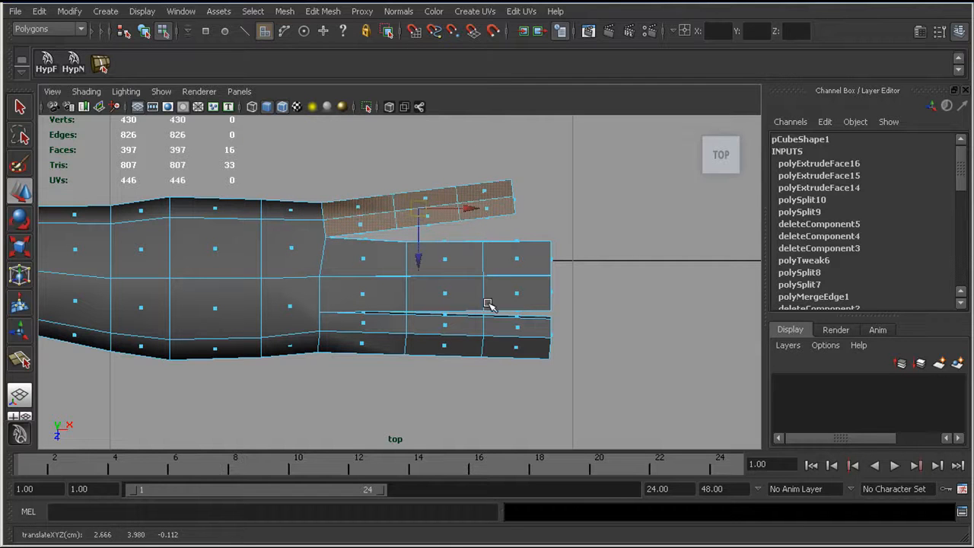
Step: Select the whole ring finger from its end face and shift it toward the little finger, opening a gap beside the middle finger
left_click(556, 259)
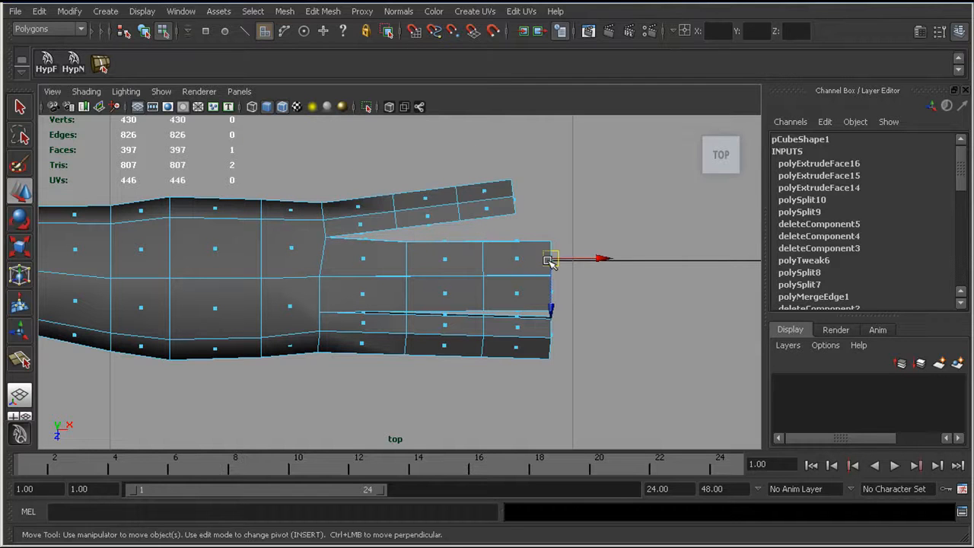
key("shift+period")
key("shift+period")
key("shift+period")
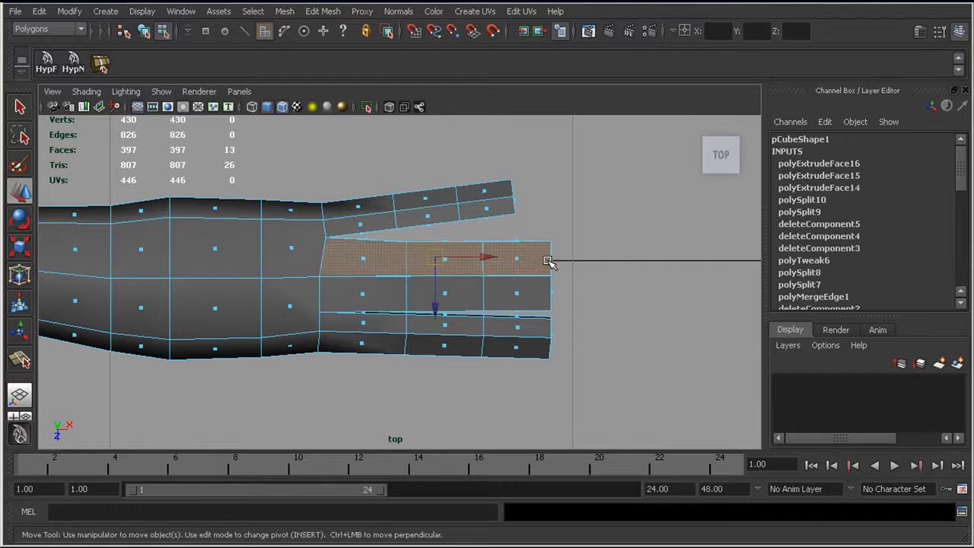
left_click_drag(440, 265, 438, 256)
Step: Select the whole index finger from its end faces, scale it slightly shorter, and move it back against the palm
left_click_drag(560, 400, 543, 321)
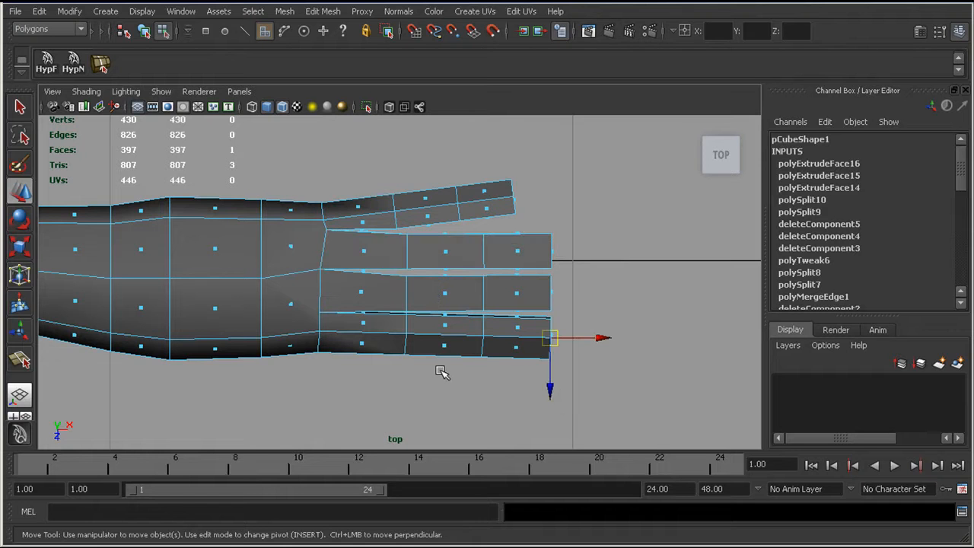
key("shift+period")
key("shift+period")
key("shift+period")
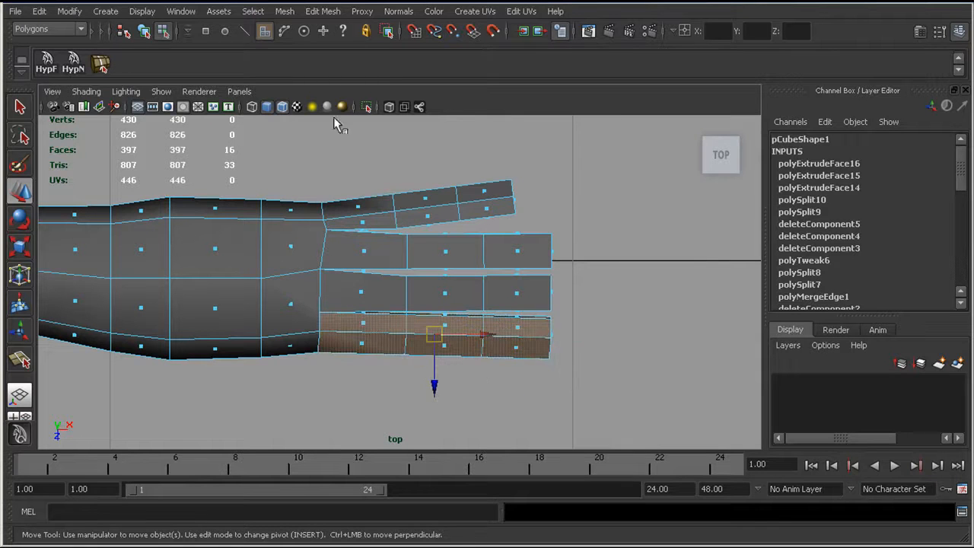
key("r")
left_click_drag(366, 337, 372, 336)
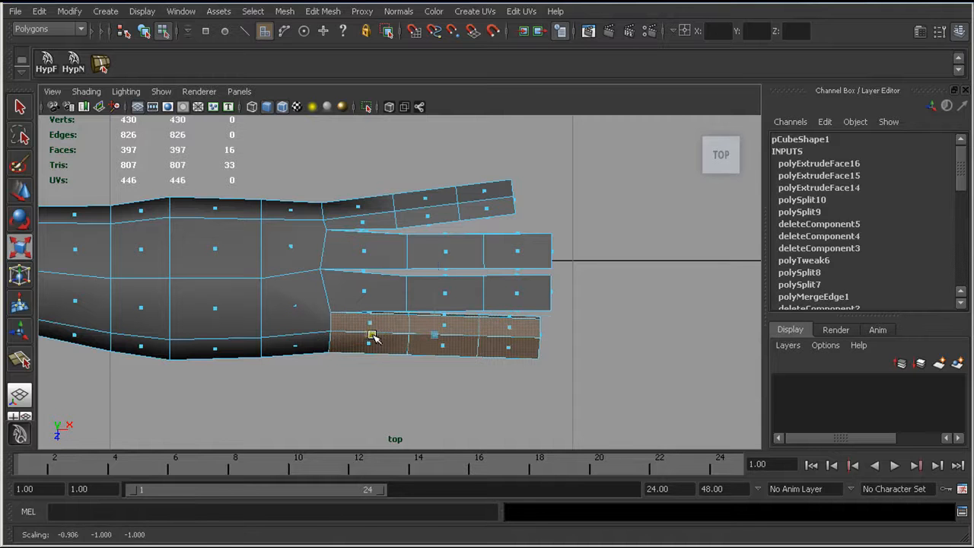
key("w")
left_click_drag(441, 340, 433, 341)
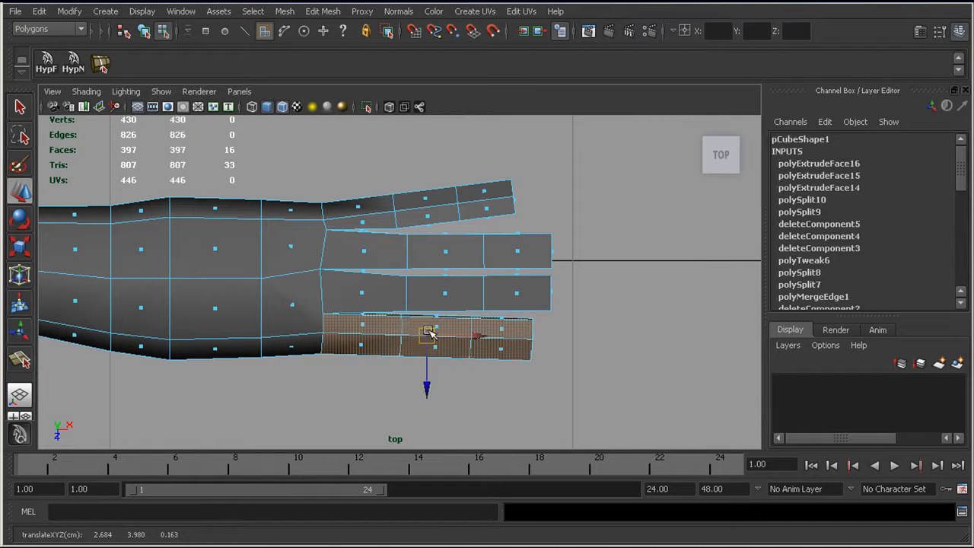
Step: Rotate the index finger outward from the middle finger and reposition its base on the palm's edge
key("e")
left_click_drag(465, 270, 471, 272)
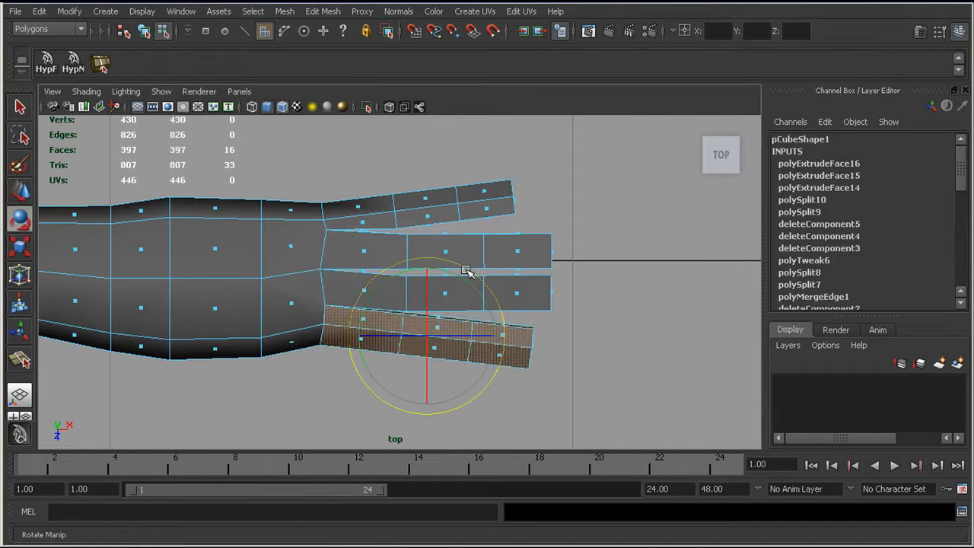
key("w")
left_click_drag(425, 335, 433, 346)
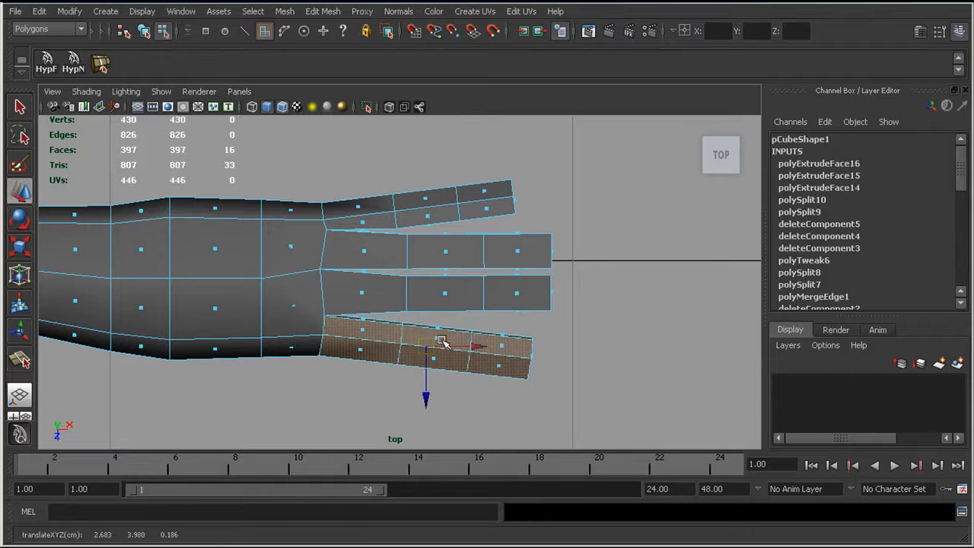
Step: Shorten the ring finger slightly by moving its outer segments back toward the palm
left_click_drag(535, 225, 606, 251)
left_click_drag(461, 234, 565, 251)
right_click_drag(489, 304, 473, 288, "alt")
middle_click_drag(473, 287, 509, 288, "alt")
Step: Cut a vertical edge through the thumb-side faces of the palm with the Split Polygon Tool in the perspective view
key("space")
left_click_drag(437, 293, 435, 266)
mouse_move(378, 283)
left_mouse_down("alt")
mouse_move(352, 261)
mouse_move(467, 275)
mouse_move(404, 250)
mouse_move(400, 311)
mouse_move(417, 257)
mouse_move(402, 281)
mouse_move(430, 307)
mouse_move(414, 314)
mouse_move(388, 283)
left_mouse_up("alt")
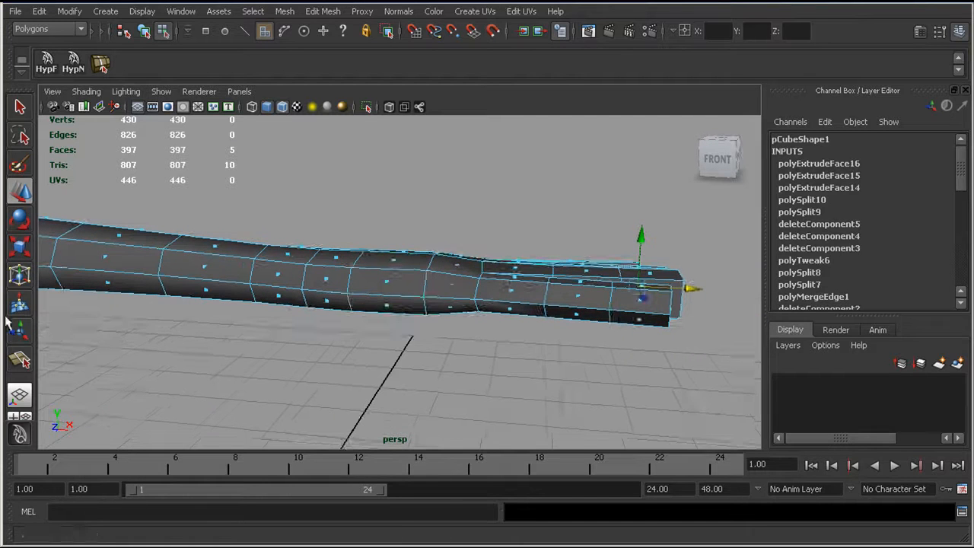
left_click(20, 359)
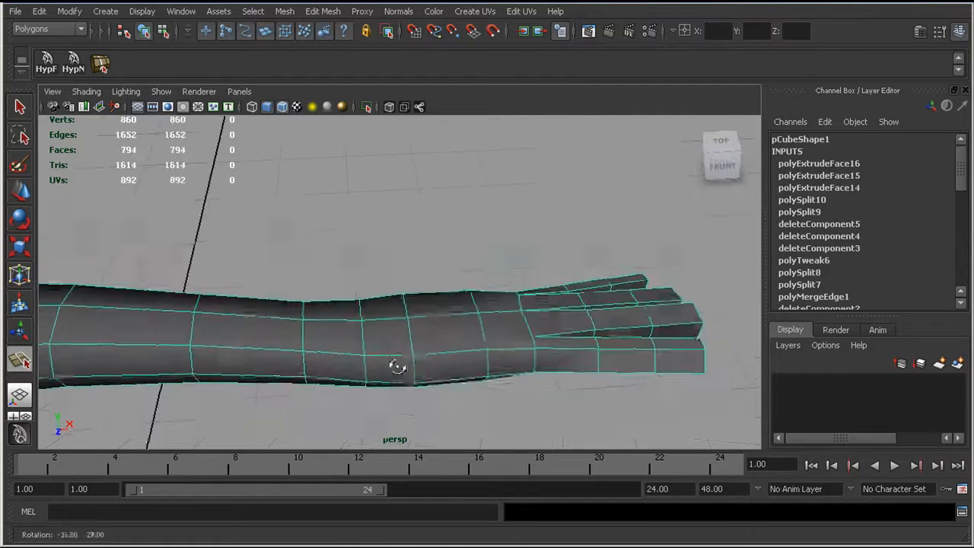
left_click_drag(398, 365, 361, 334, "alt")
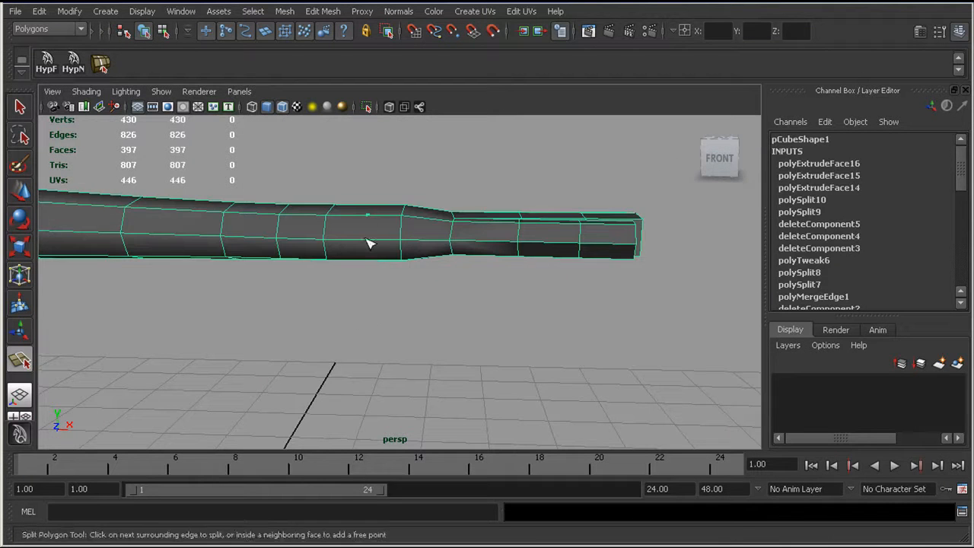
left_click_drag(368, 243, 373, 219, "alt")
key("w")
Step: Extrude the two stacked faces on the palm's thumb side, nearer the wrist, with Keep Faces Together on
right_click_drag(353, 209, 356, 240)
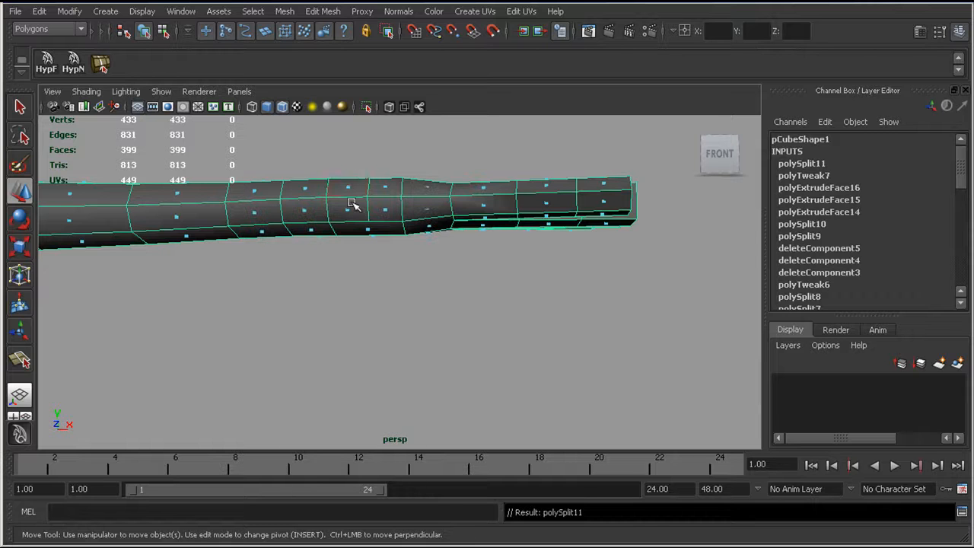
left_click(347, 188)
left_click(346, 210, "shift")
left_click(323, 11)
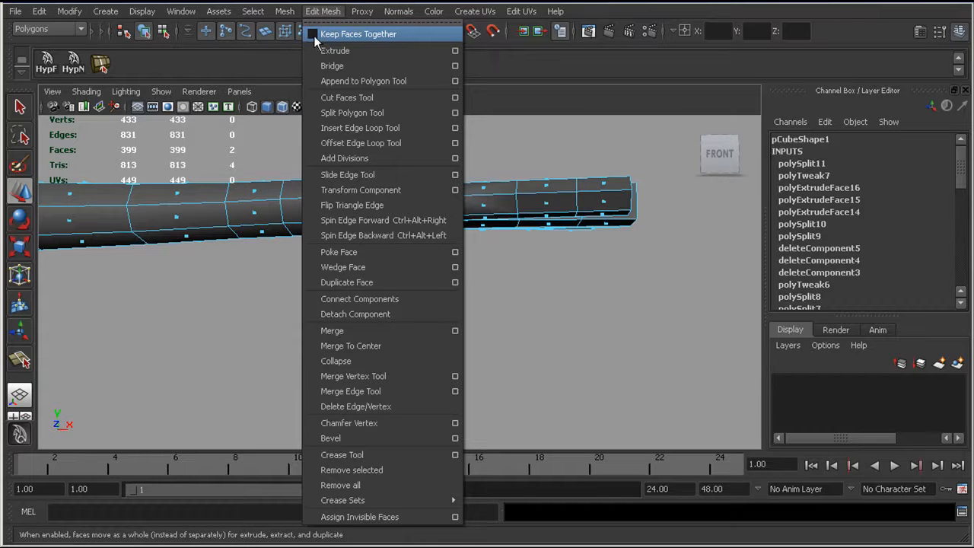
left_click(316, 34)
left_click_drag(347, 174, 337, 180, "alt")
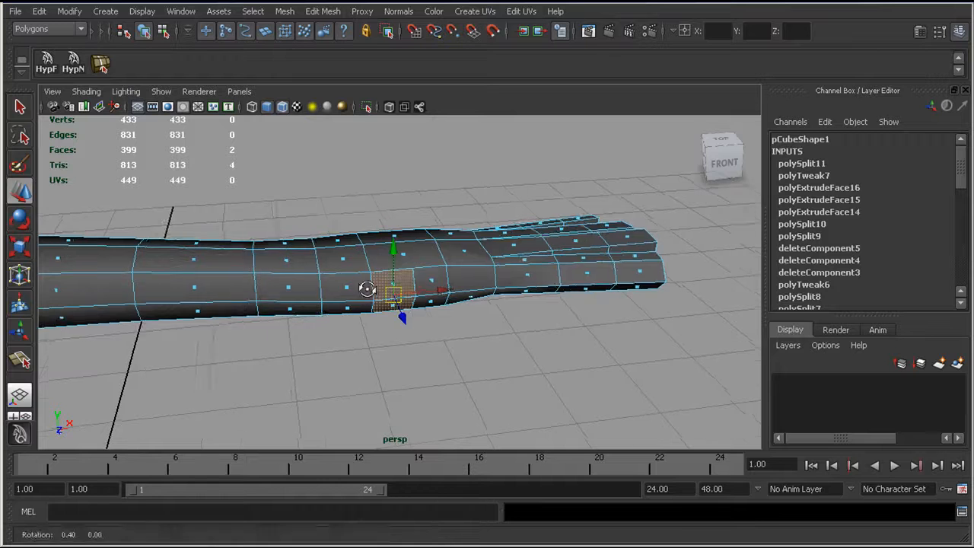
left_click_drag(368, 289, 375, 260, "alt")
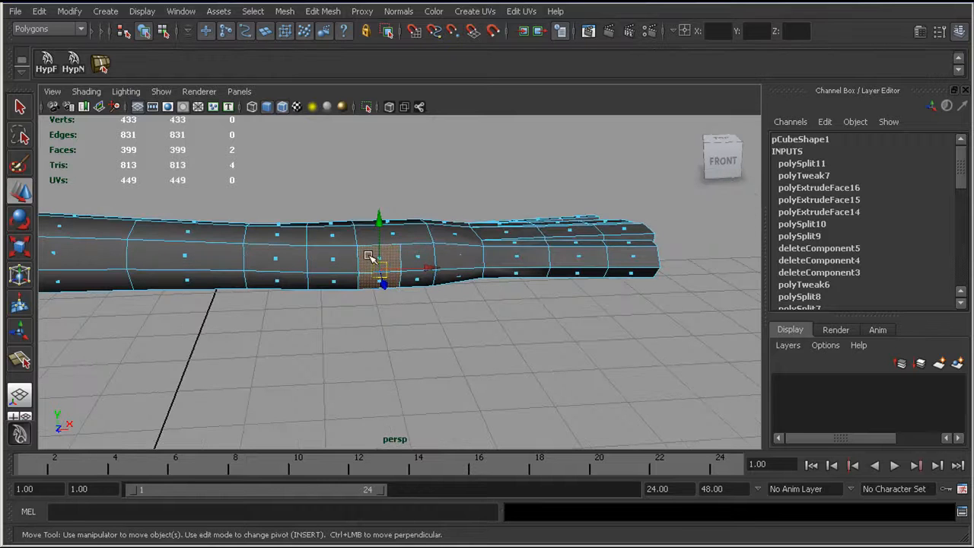
left_click(321, 11)
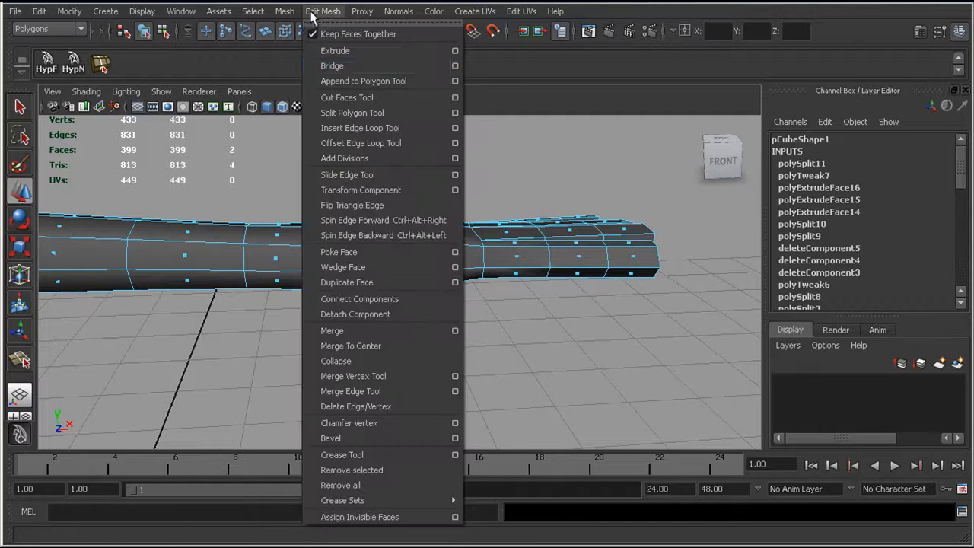
left_click(335, 50)
Step: Pull the extruded thumb faces out from the palm in the top view, about 0.08 in X and 0.17 in Z
key("space")
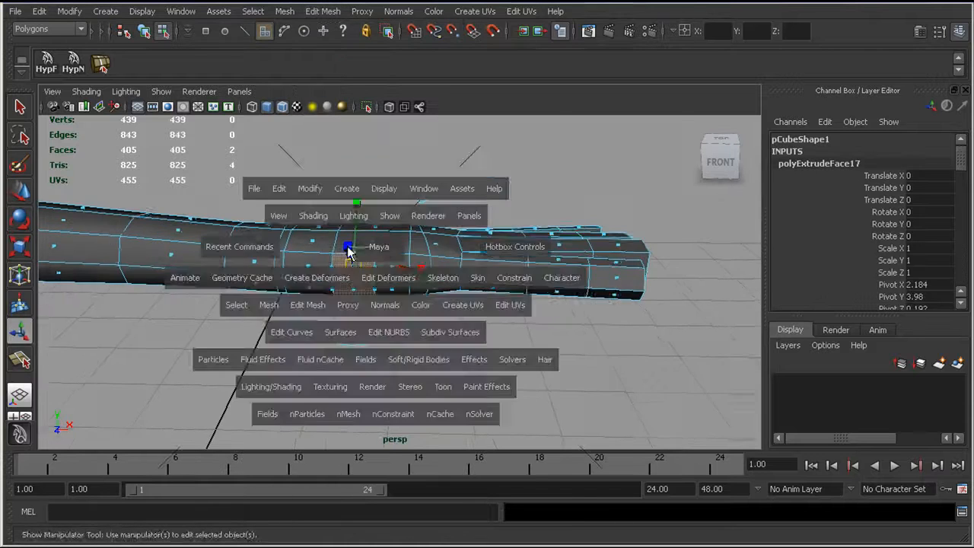
left_click_drag(314, 245, 360, 164)
middle_click_drag(360, 164, 379, 158, "alt")
left_click_drag(309, 249, 342, 316)
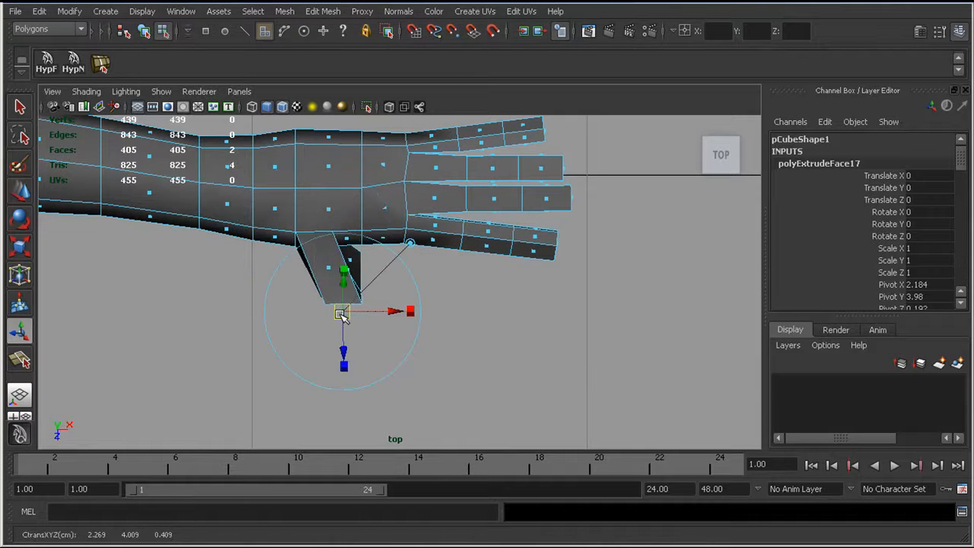
key("ctrl+z")
scroll(449, 228, "up", 4)
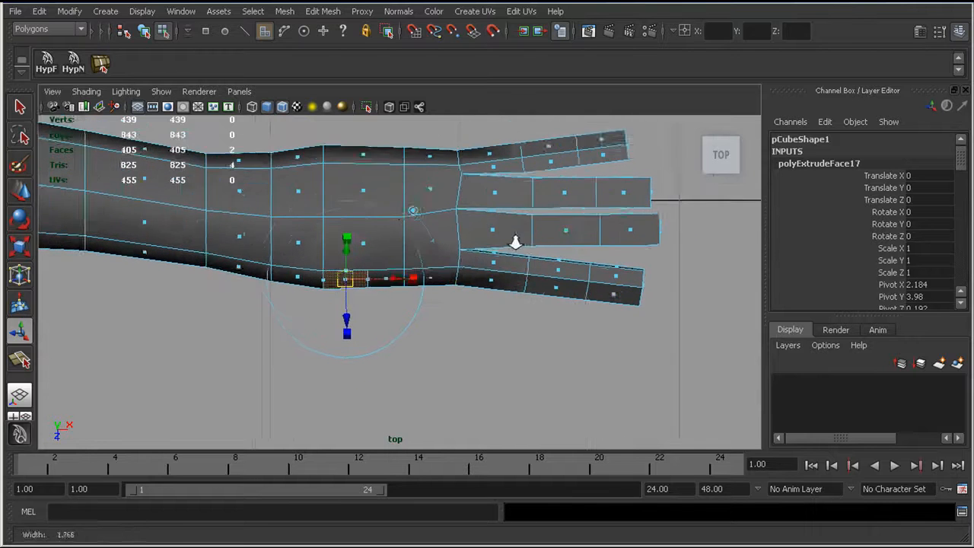
scroll(407, 228, "up", 1)
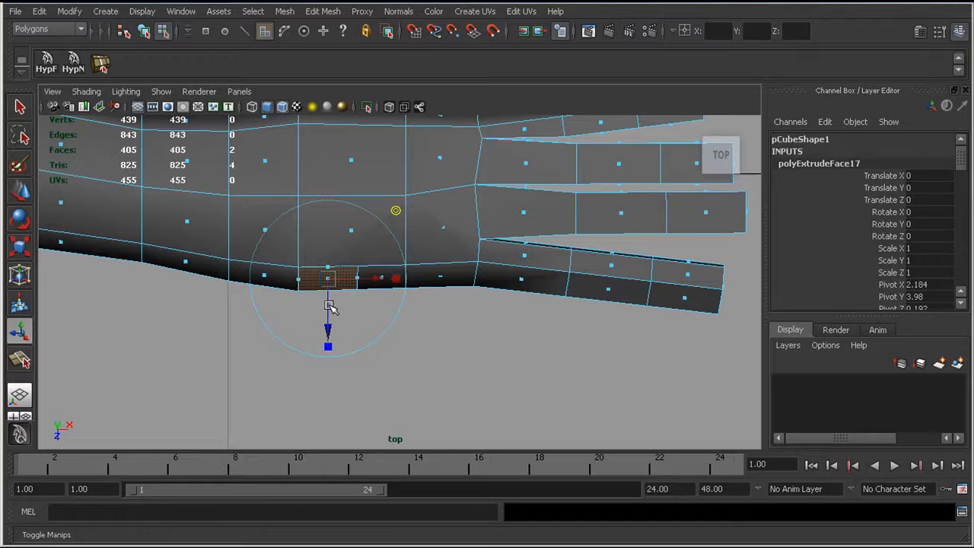
middle_click_drag(331, 304, 345, 280, "alt")
left_click_drag(341, 257, 385, 344)
Step: Rotate the thumb's end faces to point toward the fingertips and move them slightly toward the fingers
key("e")
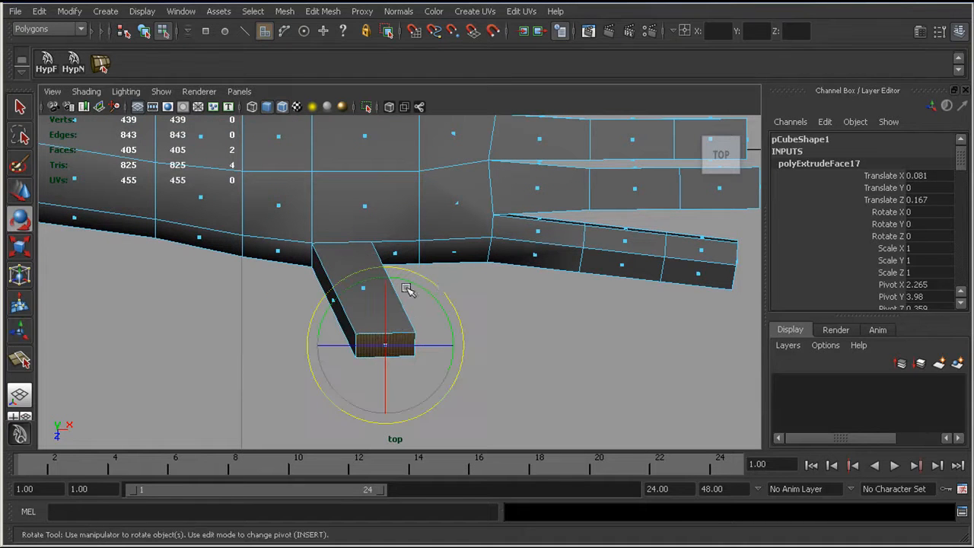
left_click_drag(441, 289, 409, 279)
key("w")
left_click_drag(386, 344, 406, 340)
Step: Widen the thumb base by moving its finger-side vertices toward the fingers in wireframe, and adjust the vertices at the thumb's end
right_click_drag(375, 244, 356, 245)
left_click_drag(355, 228, 391, 286)
key("4")
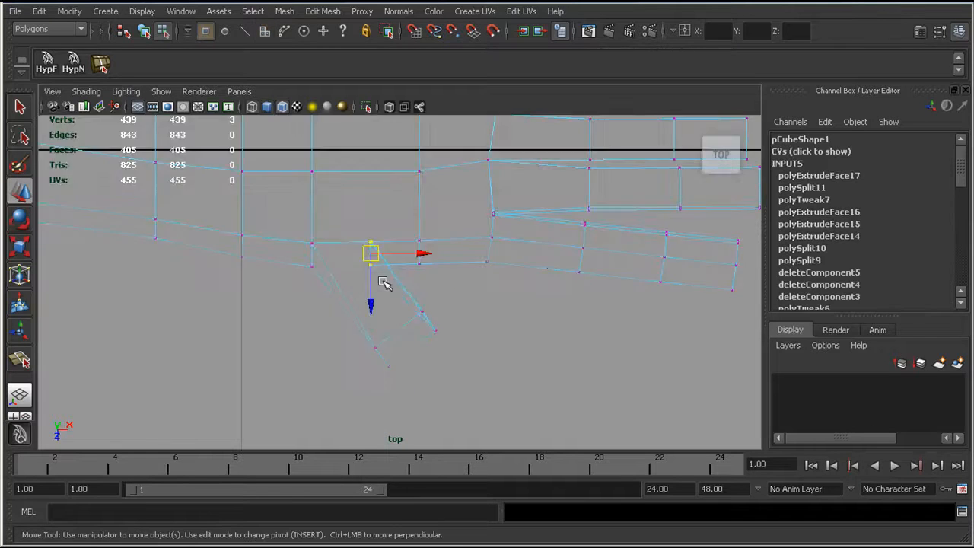
left_click_drag(372, 252, 396, 250)
left_click_drag(448, 347, 426, 312)
left_click_drag(366, 335, 399, 371)
left_click_drag(380, 356, 380, 355)
Step: Extrude the thumb's end faces again and pull them toward the fingertips, about 0.18 in X and 0.035 in Z
right_click_drag(400, 283, 401, 316)
left_click_drag(391, 315, 419, 349)
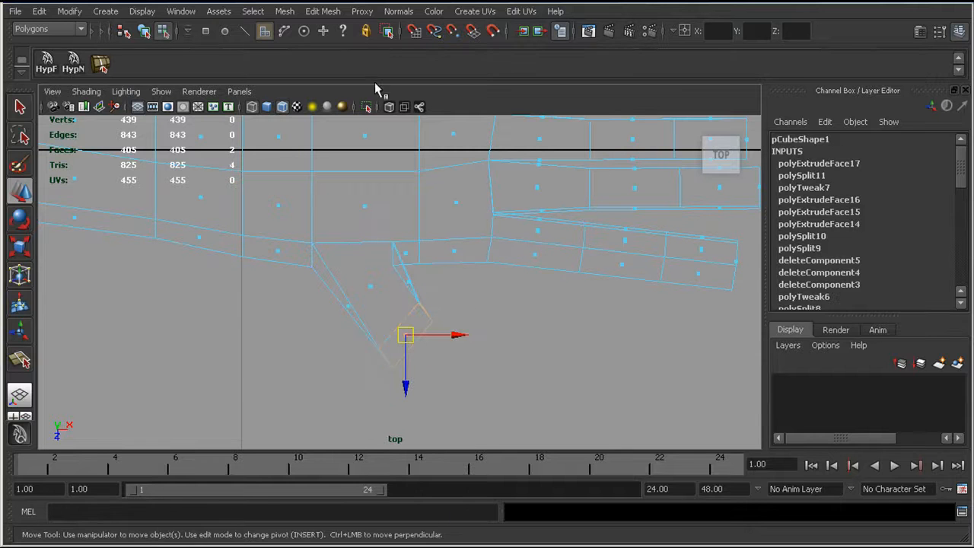
left_click(327, 12)
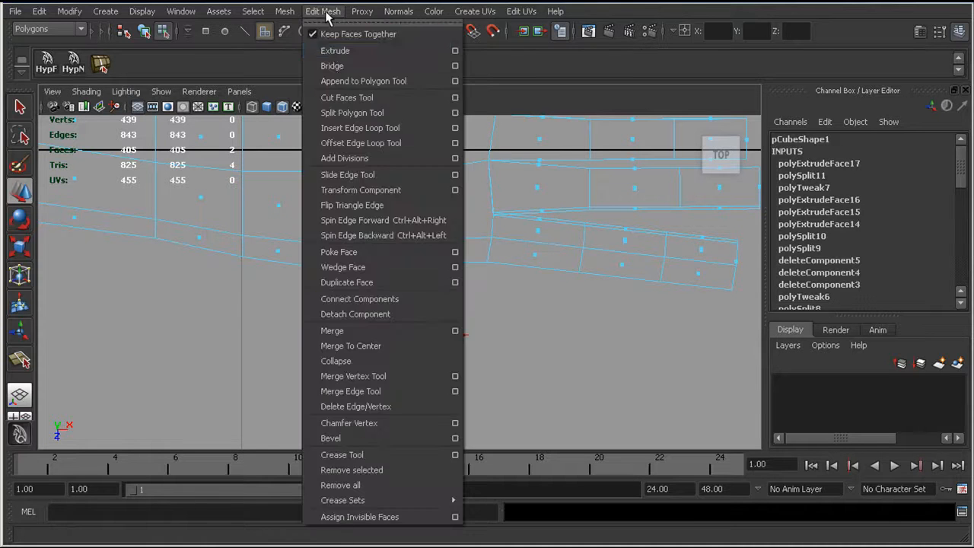
left_click(335, 51)
left_click_drag(409, 338, 513, 374)
key("ctrl+z")
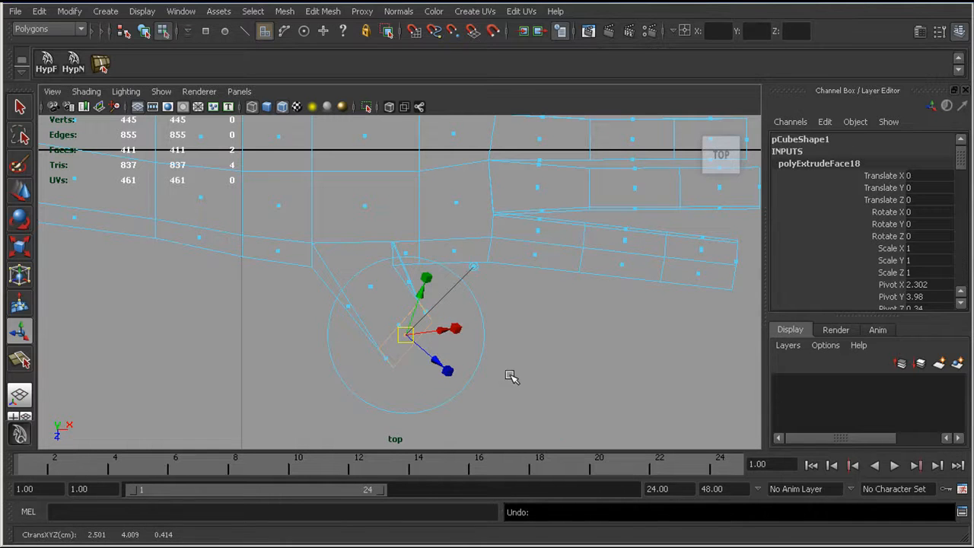
left_click(475, 268)
left_click_drag(405, 337, 506, 360)
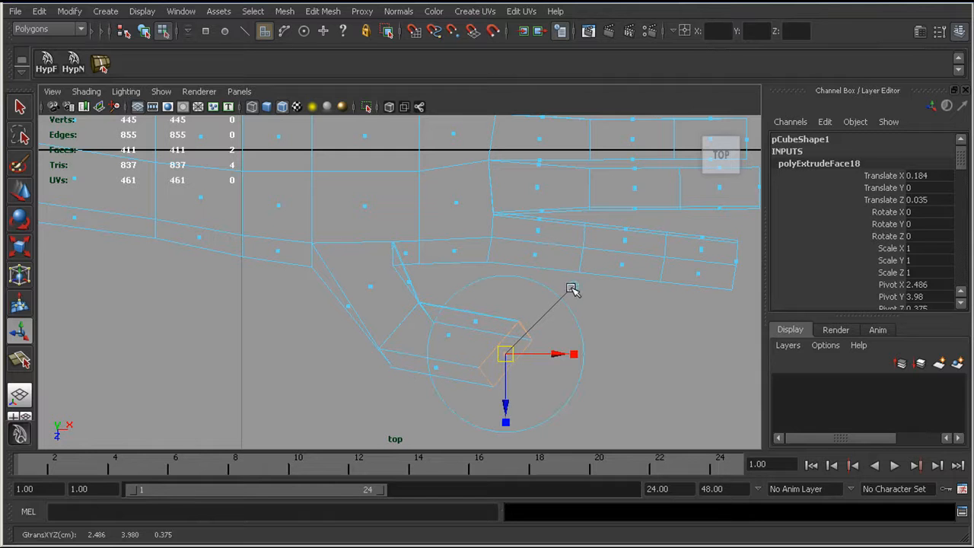
Step: Select two vertices at the thumb's inner bend in the shaded perspective view and move them slightly along Z
right_click_drag(494, 311, 435, 289, "alt")
left_click_drag(450, 317, 437, 283)
key("r")
key("space")
mouse_move(437, 283)
left_mouse_down("alt")
mouse_move(428, 269)
mouse_move(385, 254)
mouse_move(464, 307)
mouse_move(390, 287)
mouse_move(347, 257)
left_mouse_up("alt")
key("5")
middle_click_drag(346, 257, 364, 232, "alt")
left_click_drag(363, 232, 327, 216, "alt")
right_click_drag(325, 215, 278, 216)
left_click(323, 216)
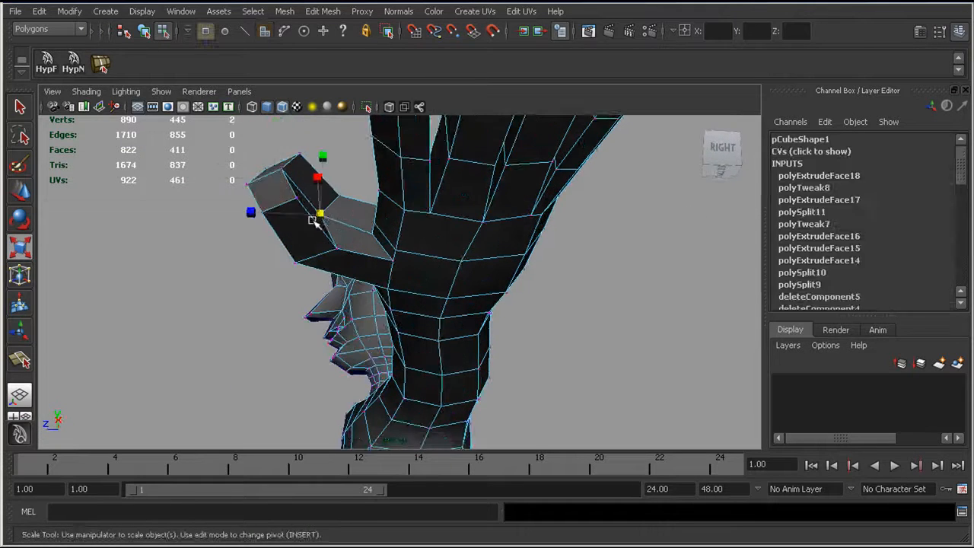
left_click_drag(322, 216, 326, 244, "alt")
key("w")
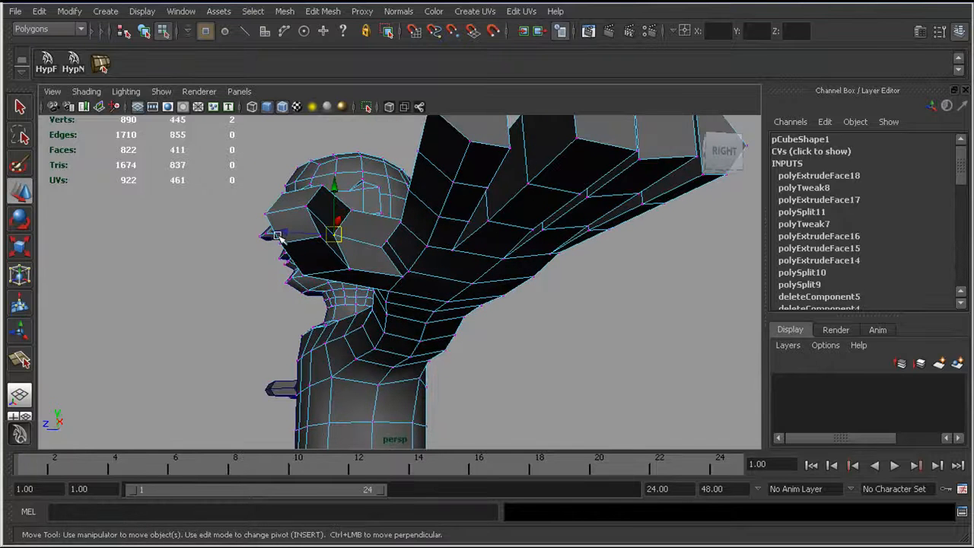
middle_click_drag(282, 237, 283, 232)
Step: Adjust the lower vertex on the finger-facing side of the thumb to refine the thumb's shape
left_click_drag(306, 203, 306, 237, "alt")
left_click_drag(386, 245, 375, 224, "alt")
left_click(388, 225)
left_click(389, 223)
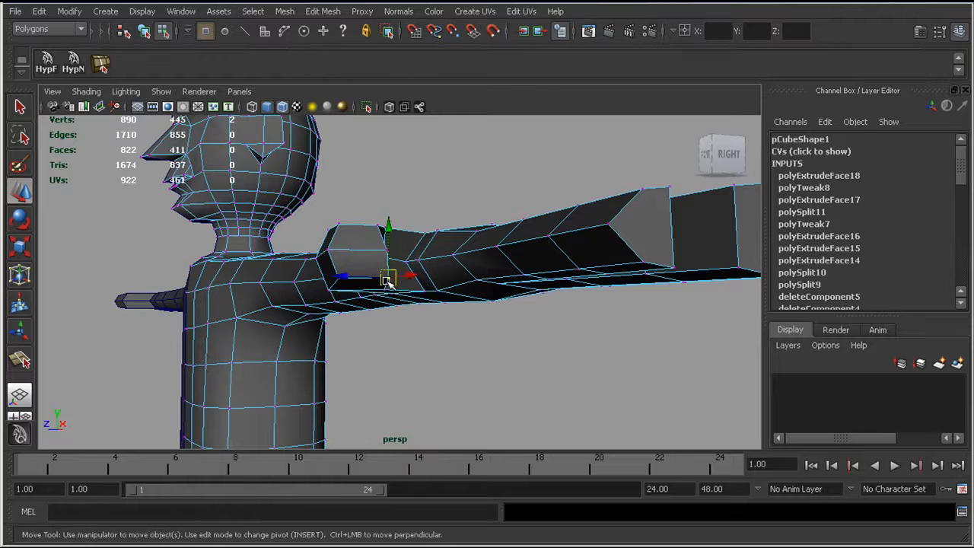
left_click_drag(374, 273, 371, 366, "alt")
left_click_drag(373, 367, 380, 266)
right_click_drag(411, 315, 407, 362)
Step: Display the character in smooth preview and check the hand and both body halves from the front
key("3")
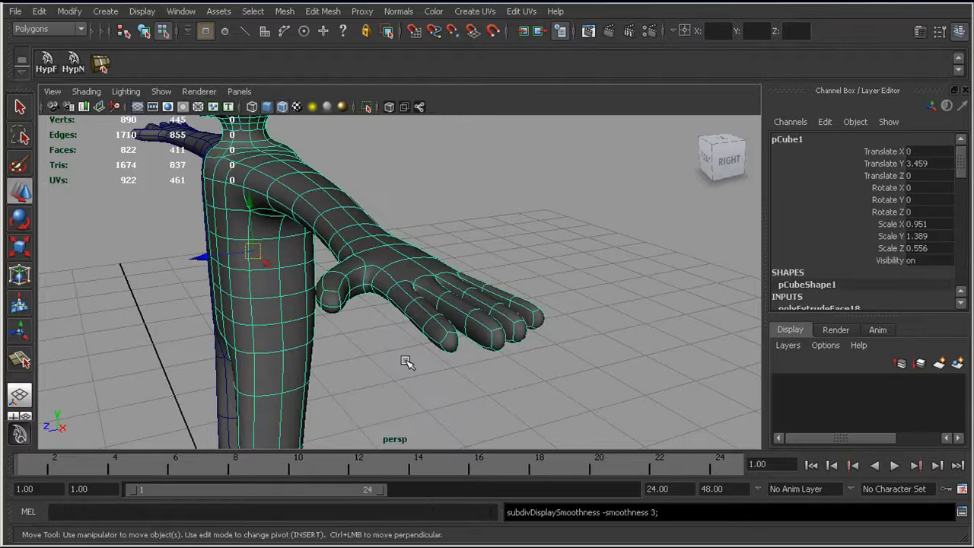
left_click_drag(383, 359, 308, 340, "alt")
left_click(305, 337, "shift")
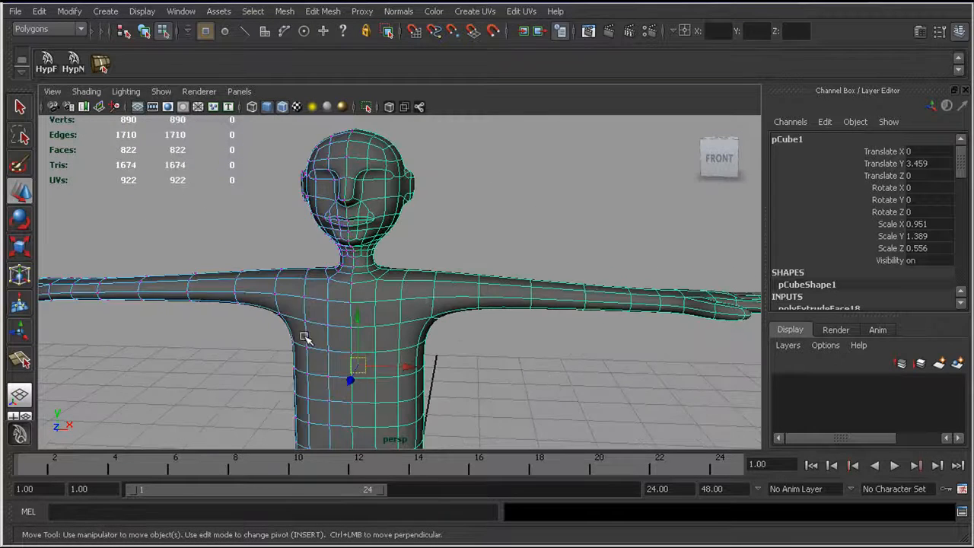
right_click_drag(314, 320, 323, 359)
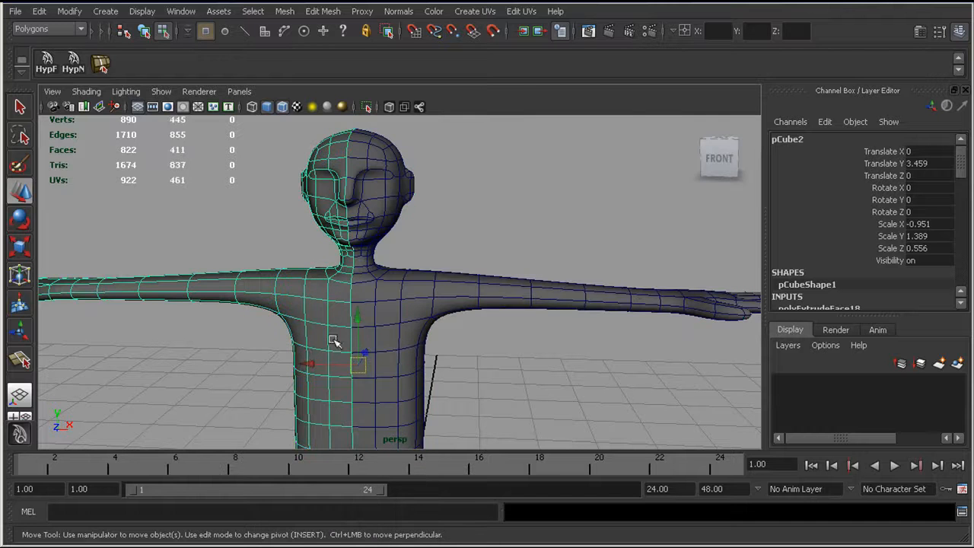
Step: Select both body halves in object mode and combine them into one mesh
left_click(144, 35)
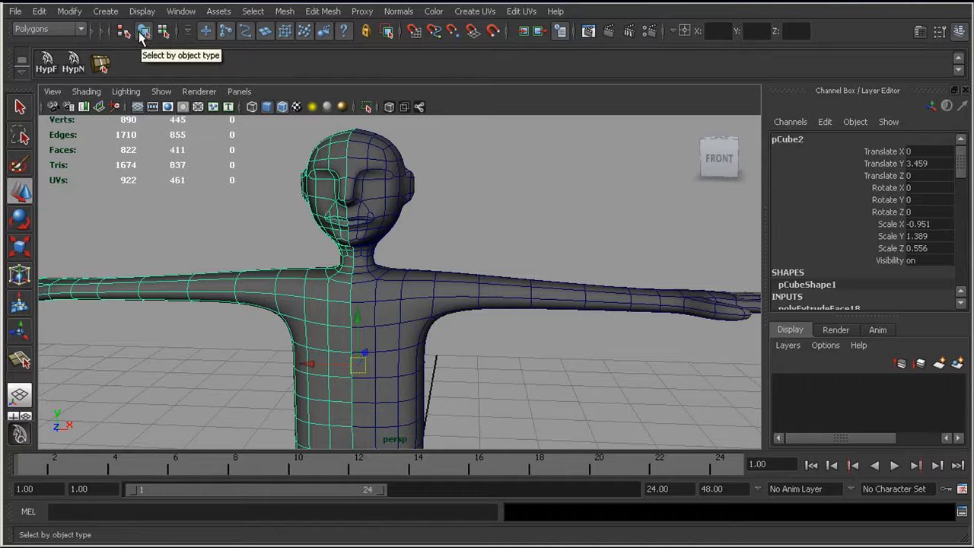
left_click(395, 297, "shift")
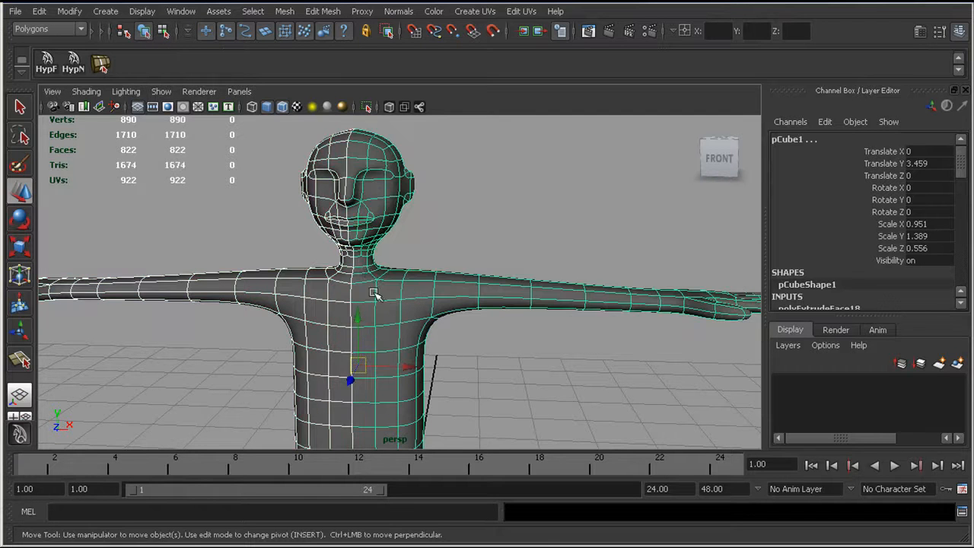
middle_click_drag(366, 310, 407, 272, "alt")
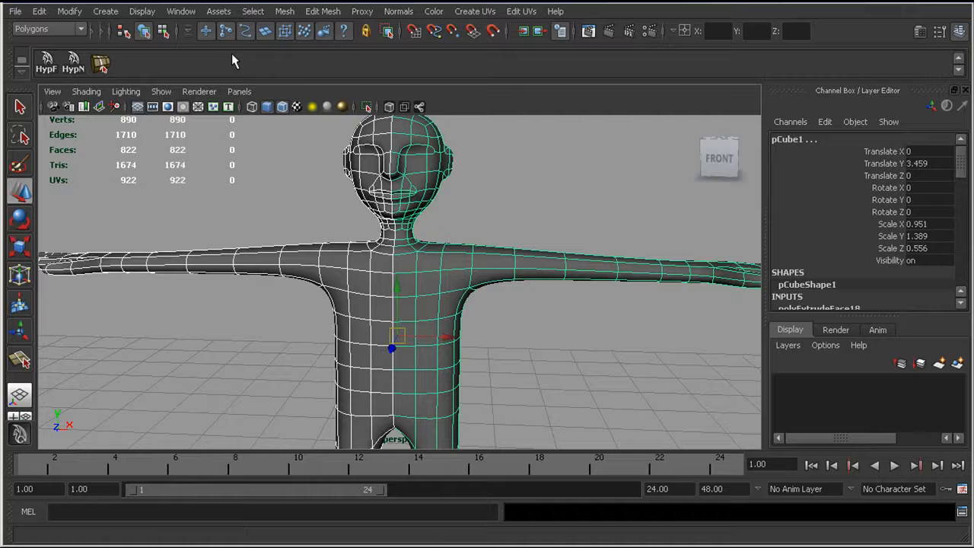
left_click(285, 14)
left_click(295, 34)
Step: Turn on border edge display for the combined mesh with a border width of 5, and view the centre seam in wireframe
left_click_drag(362, 304, 408, 282, "alt")
key("4")
left_click_drag(398, 224, 391, 276, "alt")
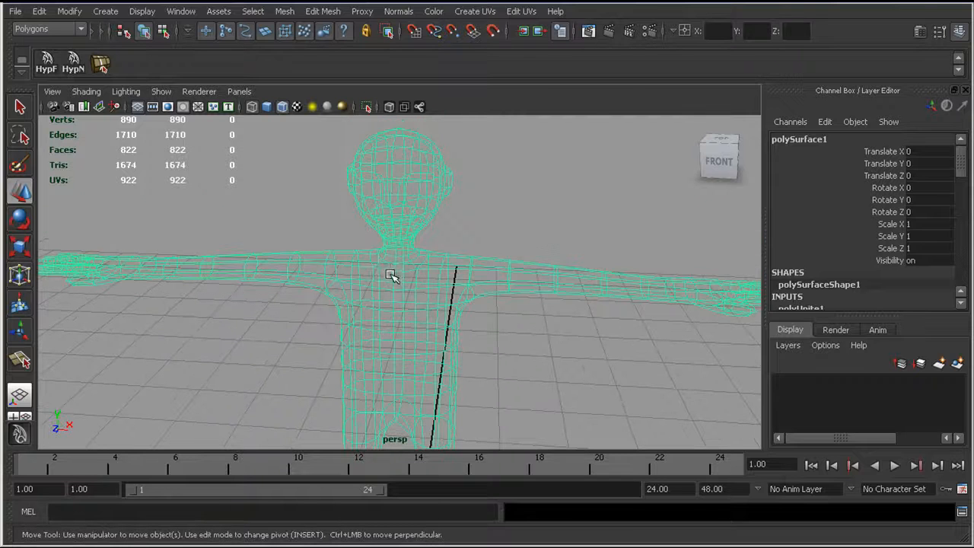
key("ctrl+a")
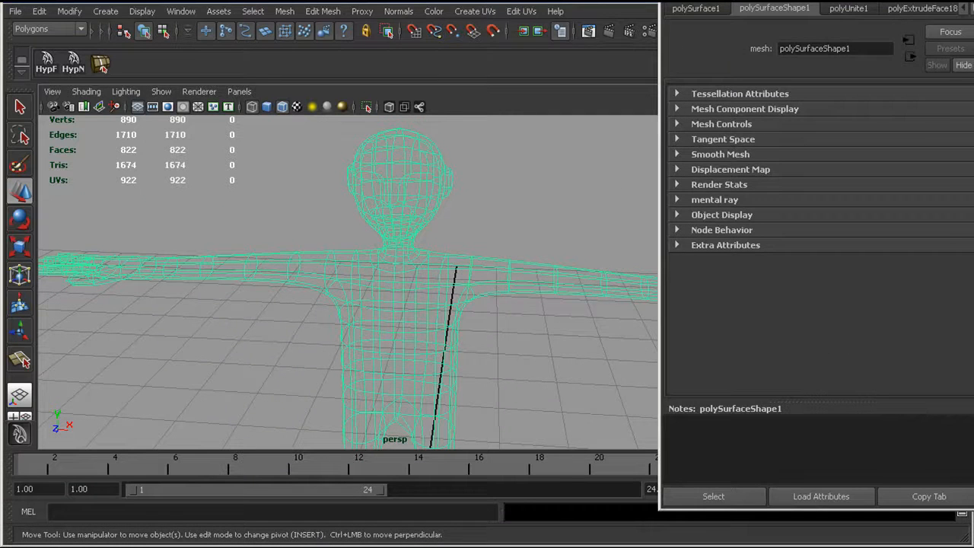
left_click_drag(734, 0, 619, 19)
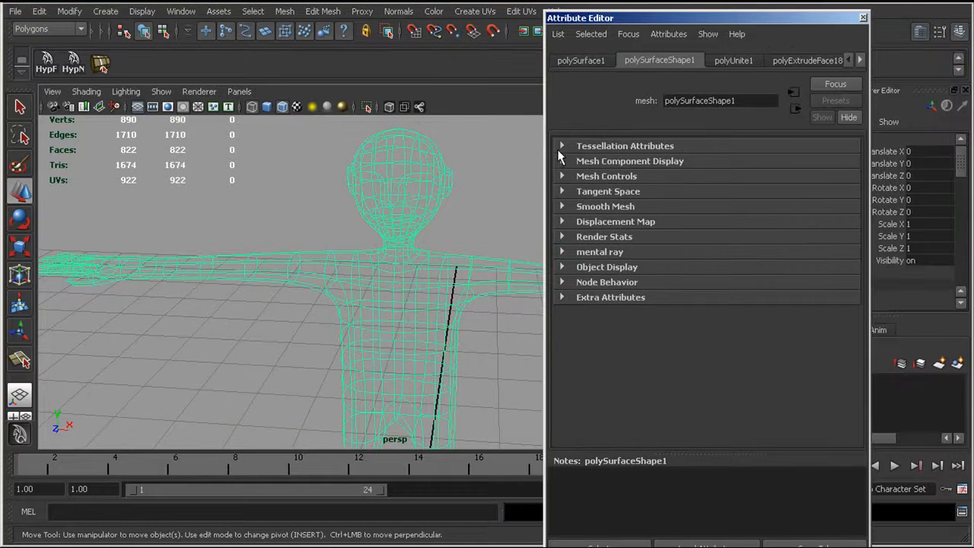
left_click(562, 146)
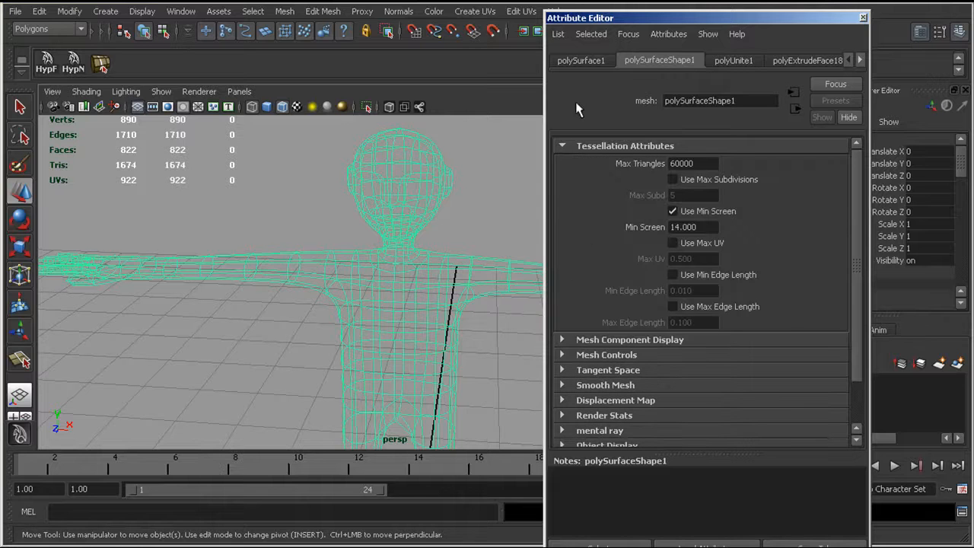
left_click(562, 146)
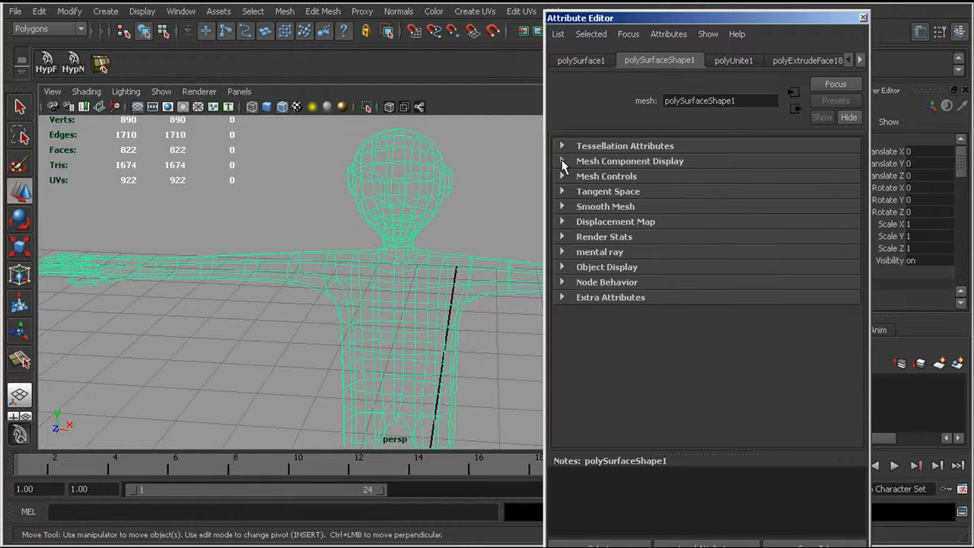
left_click(562, 161)
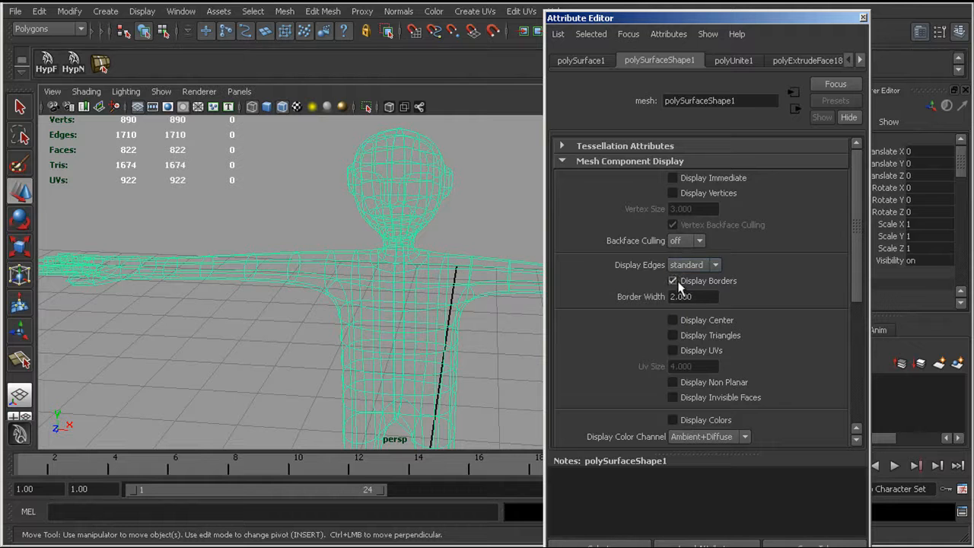
key("Return")
right_click_drag(300, 296, 476, 373, "alt")
left_click_drag(474, 371, 349, 273, "alt")
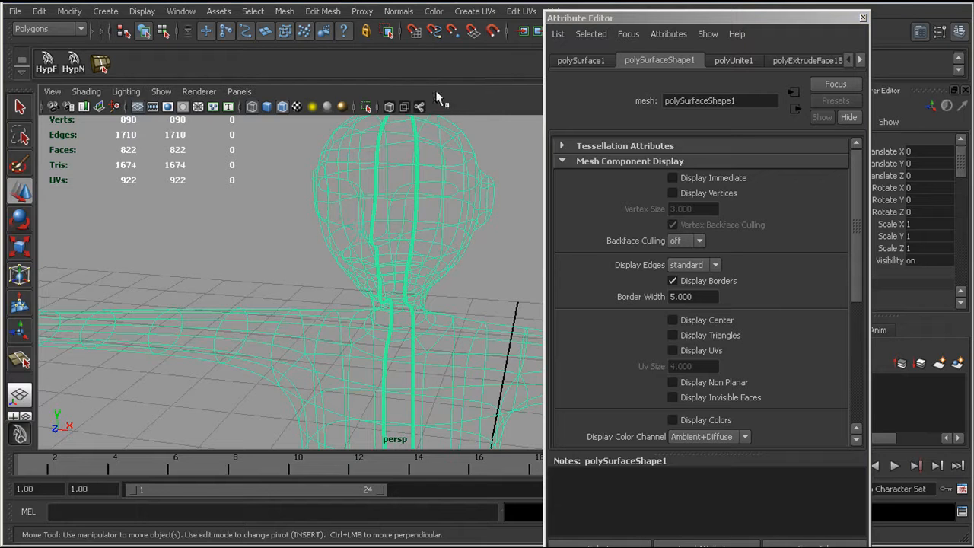
Step: Pull a forehead vertex on the centre seam sideways to test whether the halves are joined, and undo the move
key("5")
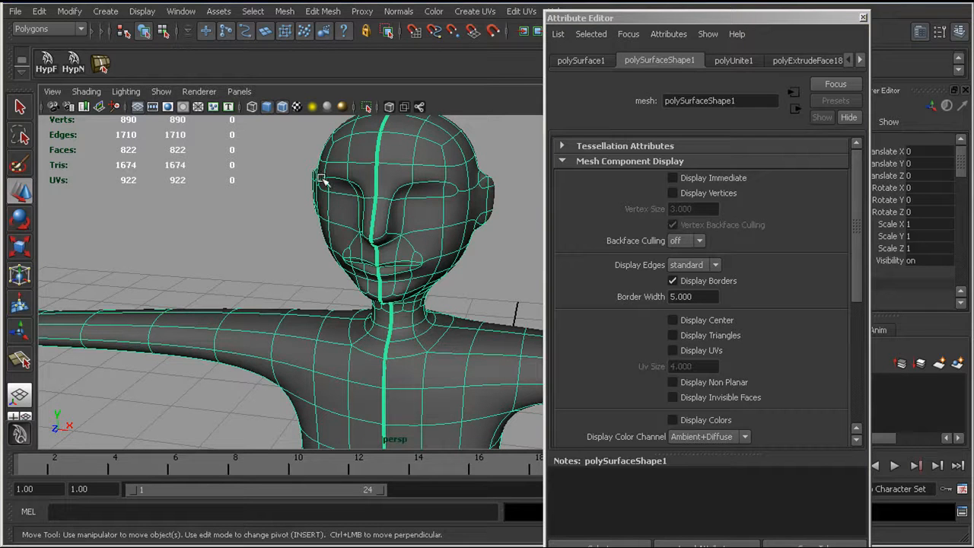
left_click_drag(351, 173, 413, 304, "alt")
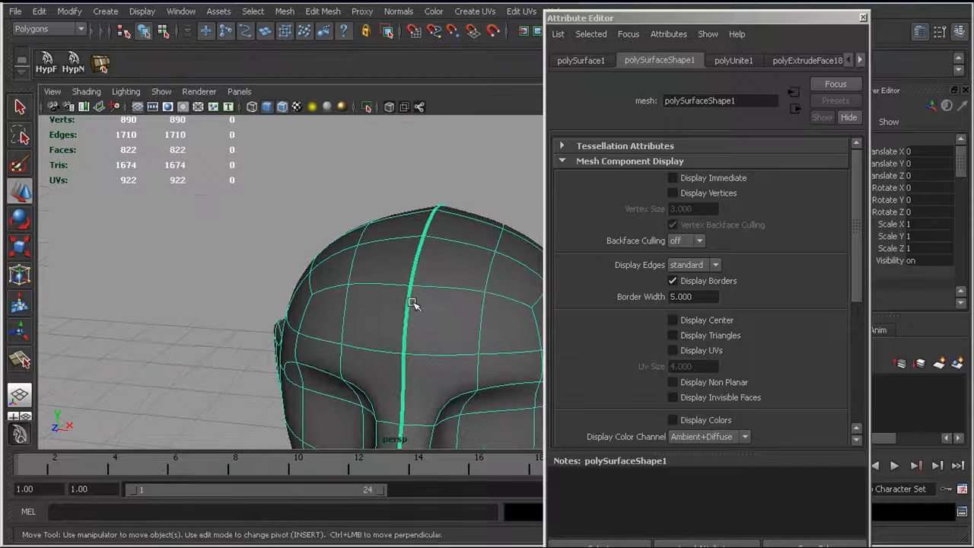
right_click_drag(434, 286, 376, 280)
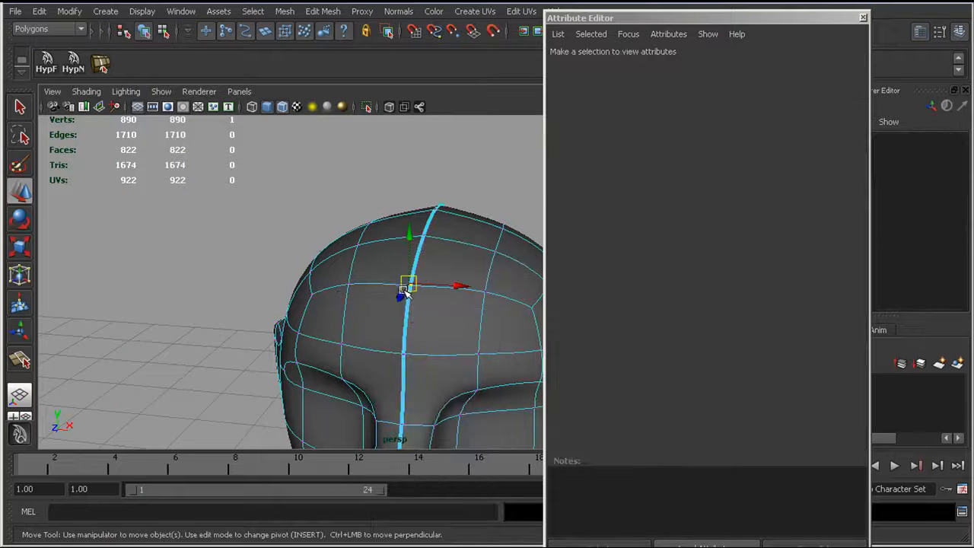
left_click(409, 284)
left_click_drag(409, 283, 377, 270)
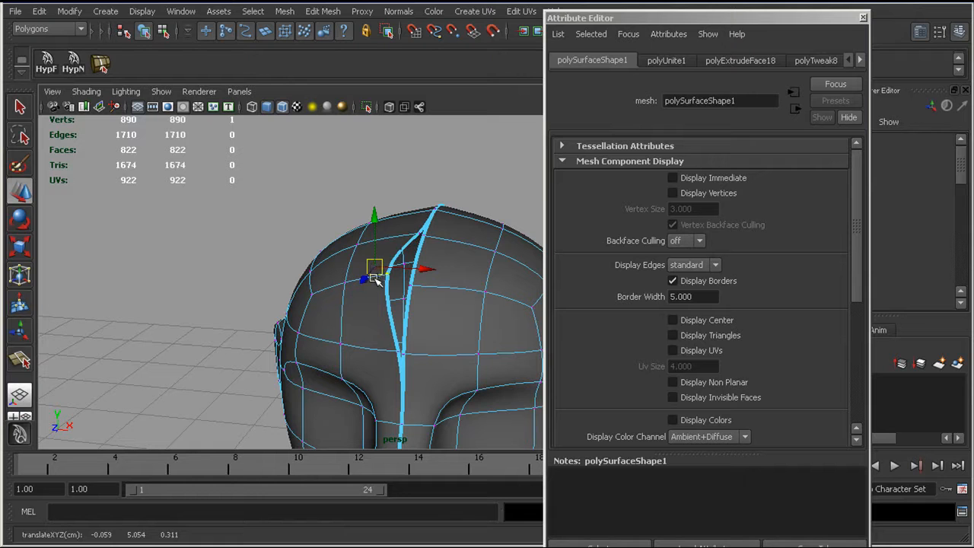
key("ctrl+z")
Step: Reselect the combined mesh as an object and merge its vertices to join the halves along the centre seam
right_click_drag(388, 291, 303, 268, "alt")
middle_click_drag(342, 315, 334, 180, "alt")
right_click_drag(338, 194, 312, 275)
middle_click_drag(328, 298, 325, 245, "alt")
right_click_drag(324, 239, 297, 237, "alt")
middle_click_drag(341, 320, 339, 291, "alt")
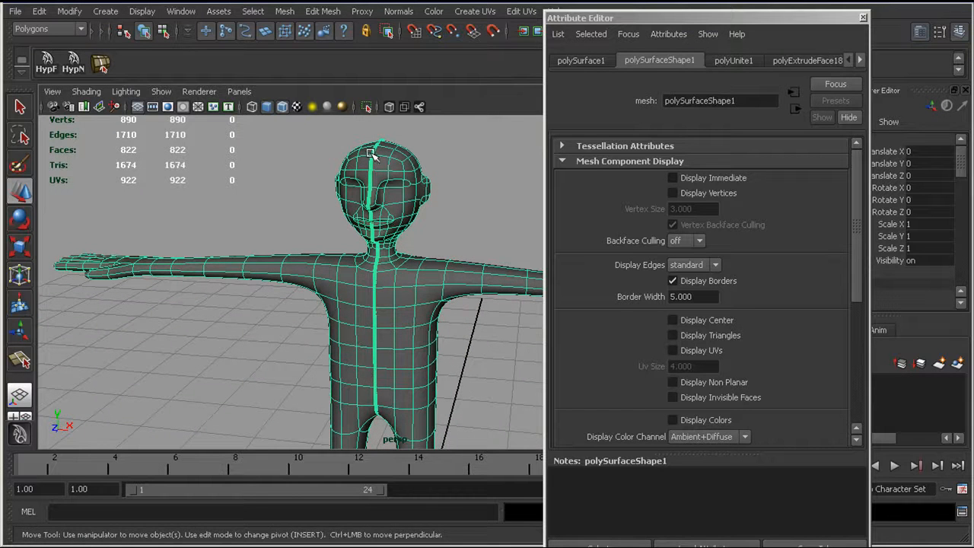
left_click(324, 12)
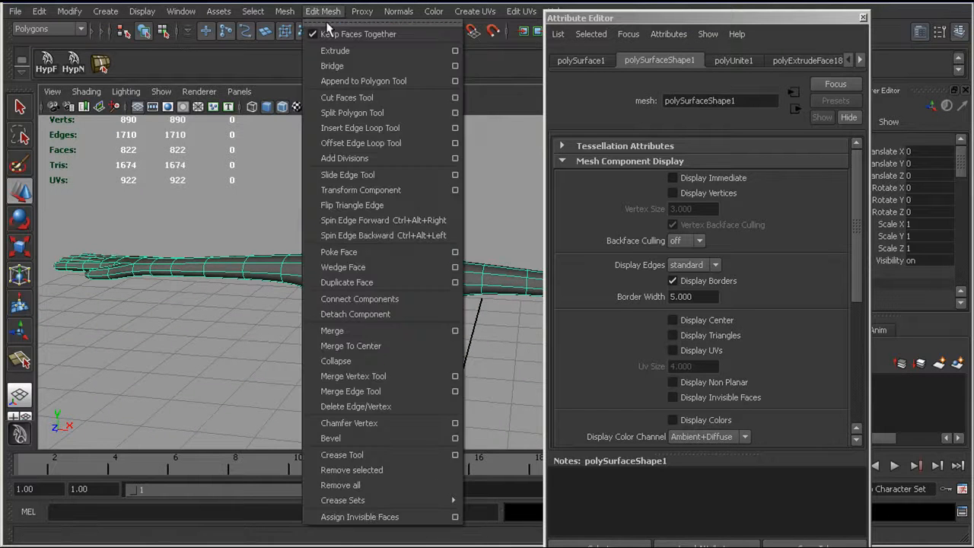
left_click(345, 331)
Step: Check the merged mesh in wireframe for remaining border edges along the seam, and close the Attribute Editor
left_click_drag(338, 297, 358, 312, "alt")
middle_click_drag(358, 313, 373, 293, "alt")
key("4")
right_click_drag(368, 294, 351, 357)
left_click_drag(352, 357, 392, 334, "alt")
left_click_drag(387, 276, 396, 378, "alt")
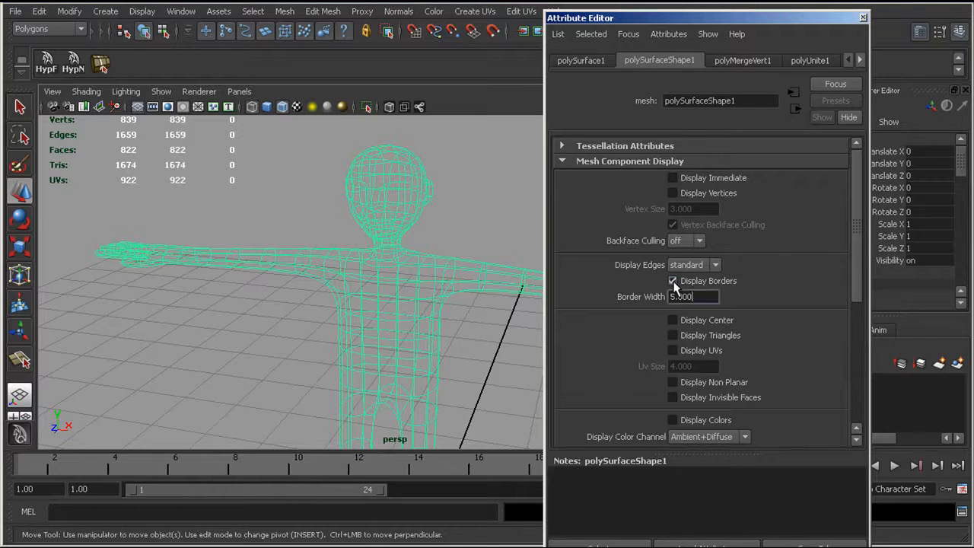
left_click(862, 17)
Step: Deselect the character and examine the merged, smoothed head, arms and body in shaded view from several sides
left_click_drag(456, 266, 402, 260, "alt")
middle_click_drag(401, 260, 397, 285, "alt")
mouse_move(396, 291)
left_mouse_down("alt")
mouse_move(376, 281)
mouse_move(394, 308)
mouse_move(345, 337)
left_mouse_up("alt")
key("5")
left_click(328, 307)
middle_click_drag(403, 333, 313, 340, "alt")
right_click_drag(314, 340, 426, 349, "alt")
middle_click_drag(493, 365, 432, 247, "alt")
right_click_drag(432, 248, 320, 251, "alt")
middle_click_drag(320, 251, 379, 322, "alt")
left_click_drag(378, 323, 293, 341, "alt")
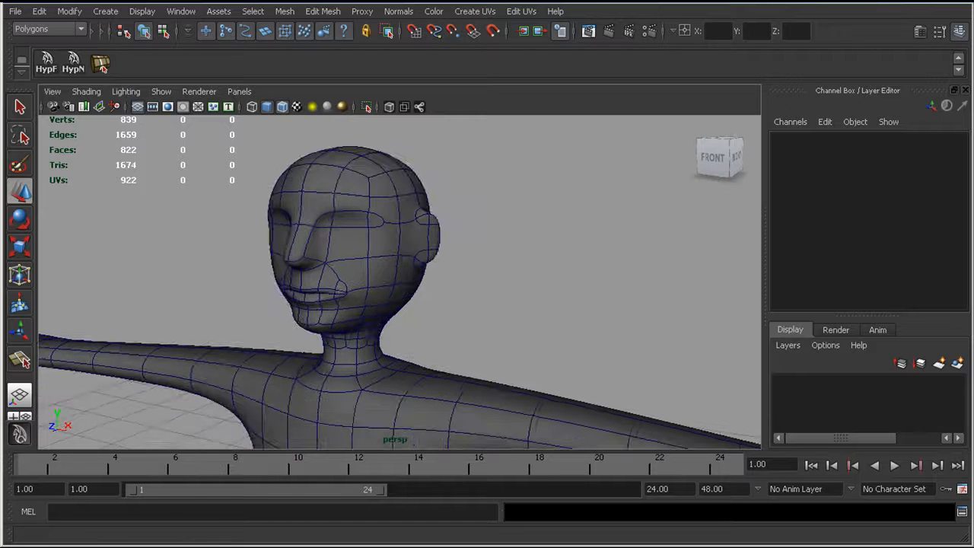